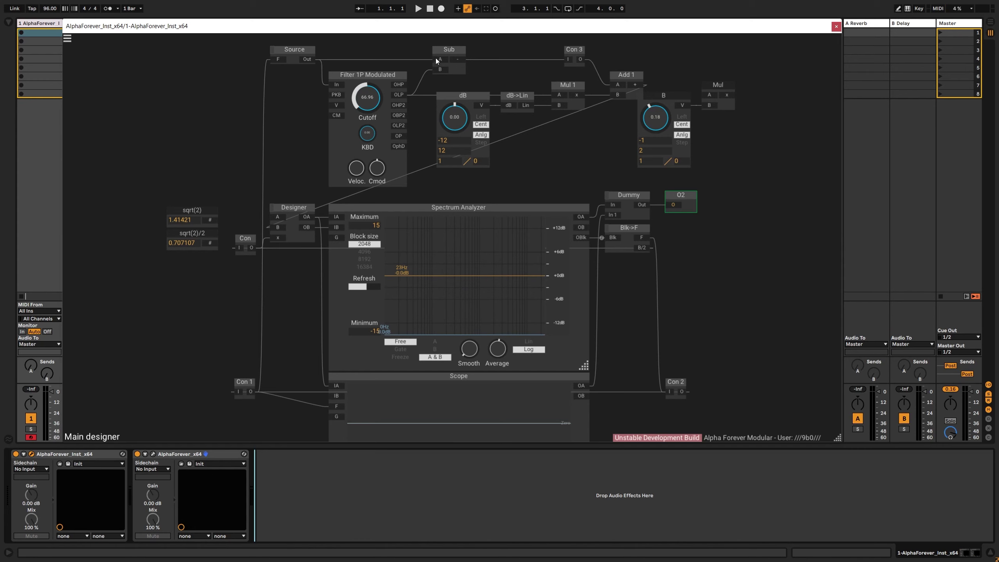
# - Nudge the Sub and Add 1 modules into line and delete the unused B knob and Mul modules
pyautogui.moveTo(435, 58); pyautogui.dragTo(429, 53)
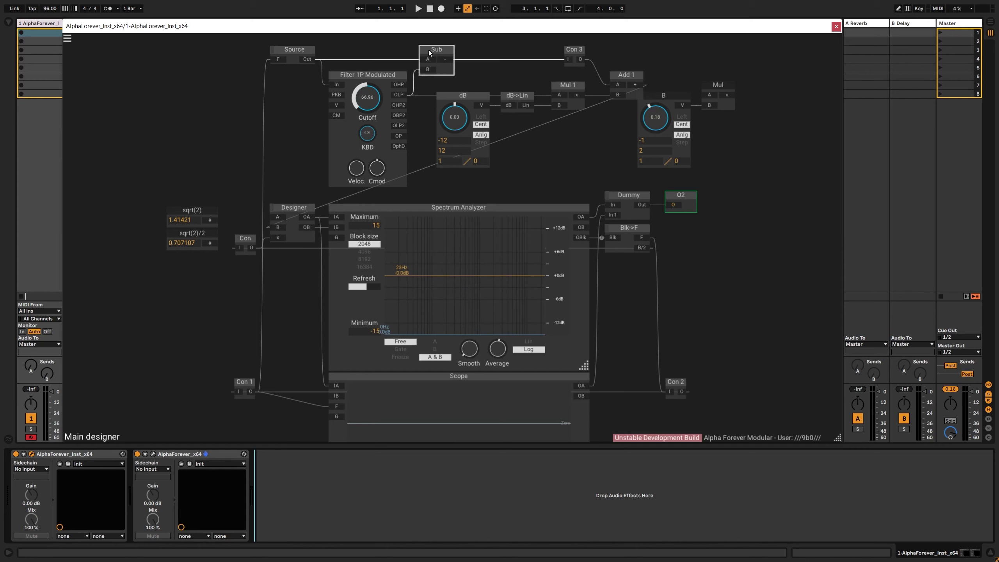
pyautogui.moveTo(454, 120)
pyautogui.mouseDown()
pyautogui.moveTo(452, 156)
pyautogui.moveTo(454, 120)
pyautogui.mouseUp()
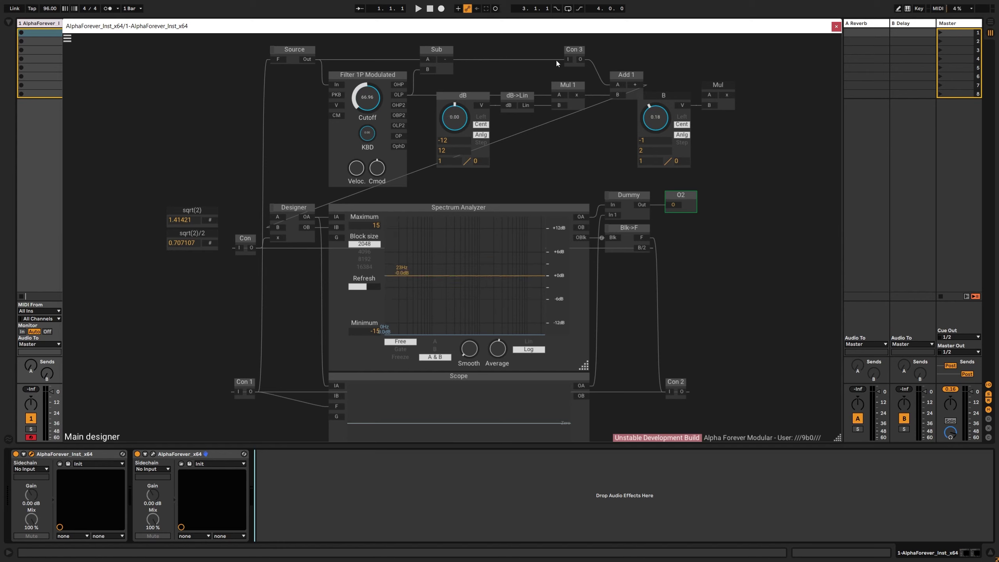
pyautogui.moveTo(620, 75); pyautogui.dragTo(614, 76)
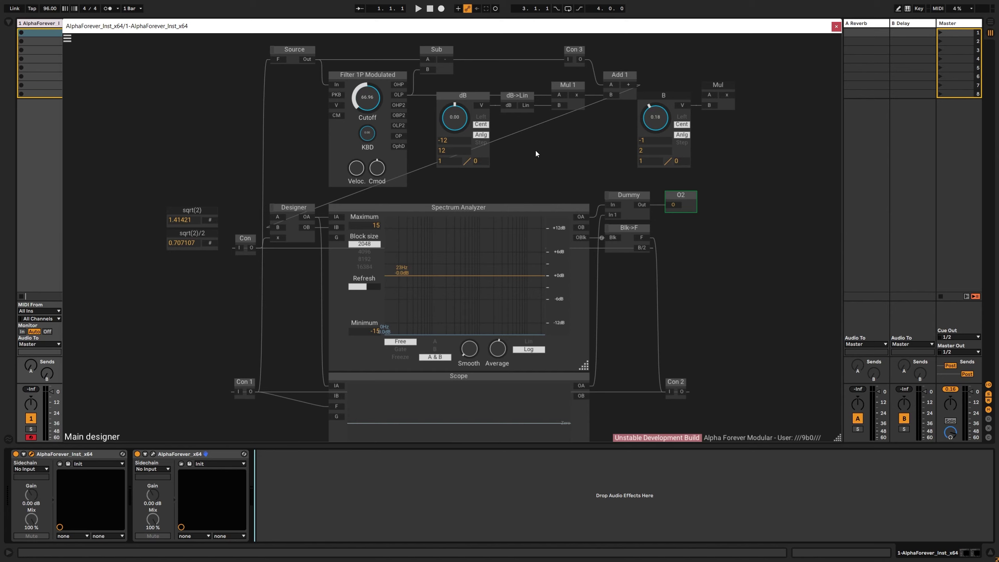
pyautogui.moveTo(763, 68); pyautogui.dragTo(619, 184)
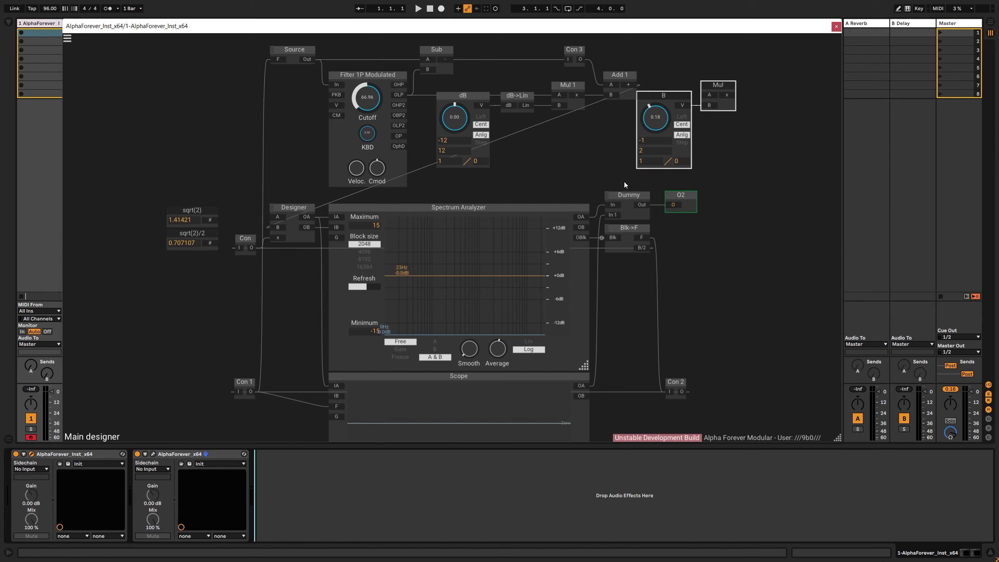
pyautogui.press('Delete')
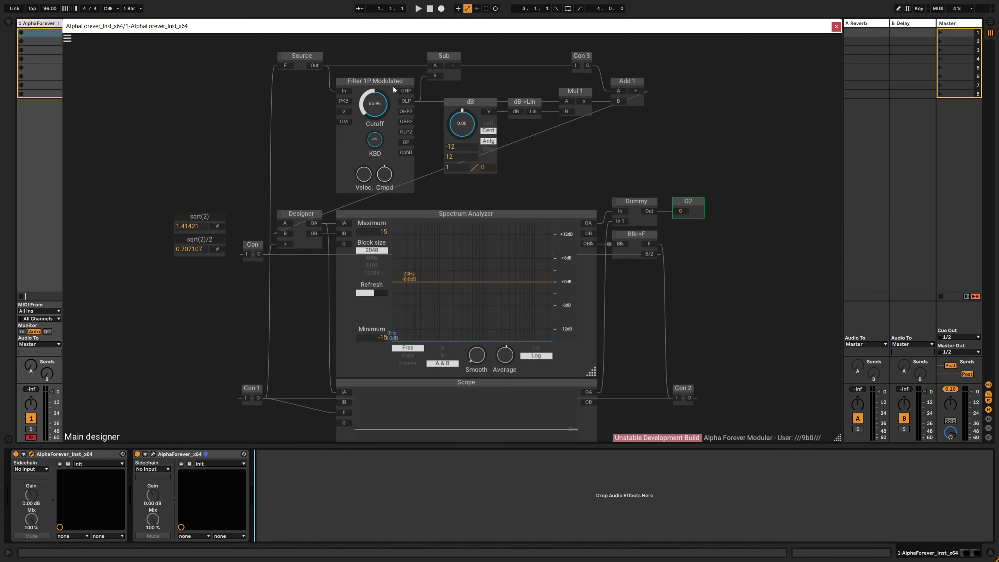
# - Raise the Filter 1P Modulated Cutoff to 81.00 and the dB knob to 5.86
pyautogui.moveTo(394, 86); pyautogui.dragTo(388, 71)
pyautogui.moveTo(462, 124); pyautogui.dragTo(462, 99)
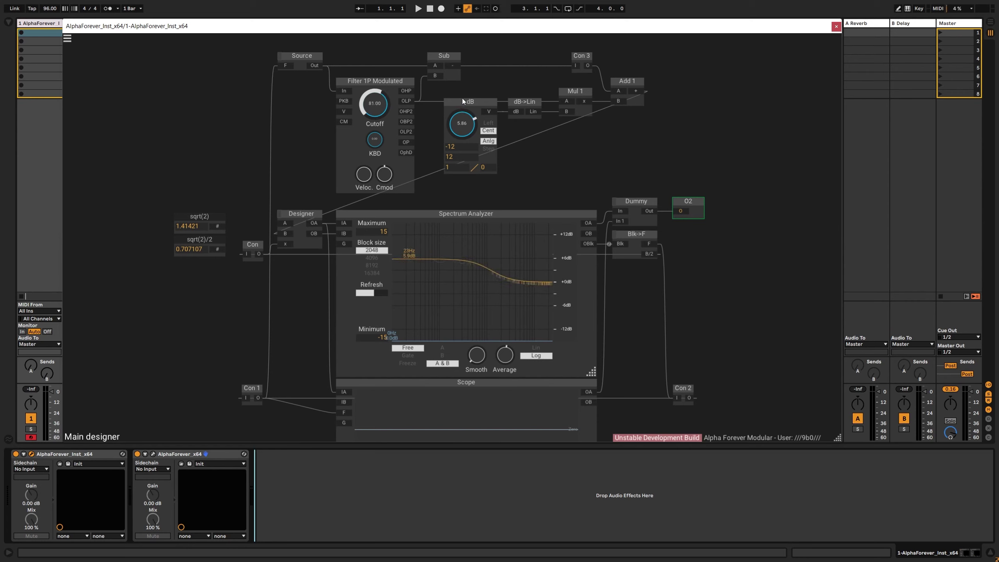
# - Clear the shelf patch by deleting the filter, Sub, dB, dB->Lin, Mul 1, Con 3 and Add 1 modules
pyautogui.click(453, 77)
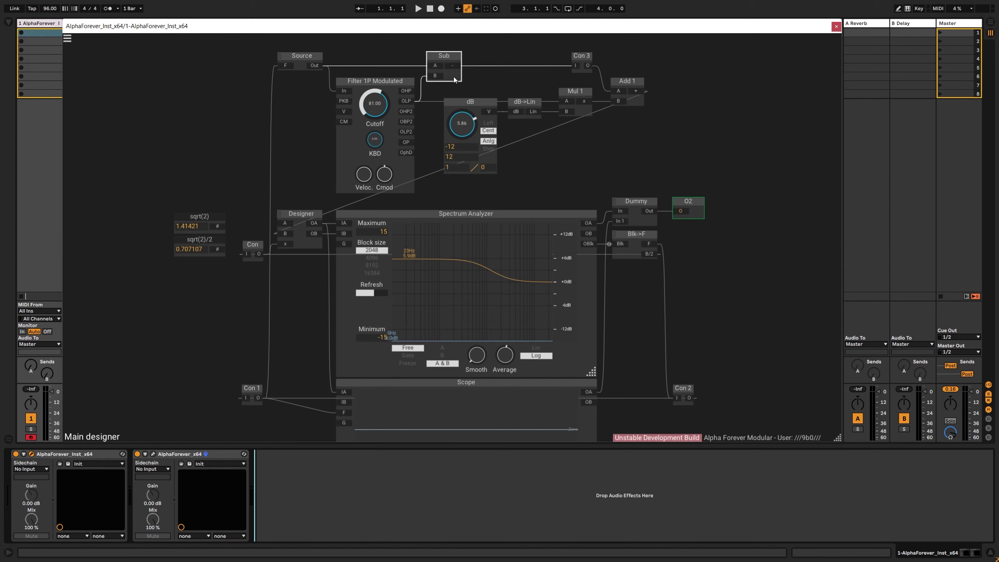
pyautogui.press('Delete')
pyautogui.click(397, 81)
pyautogui.press('Delete')
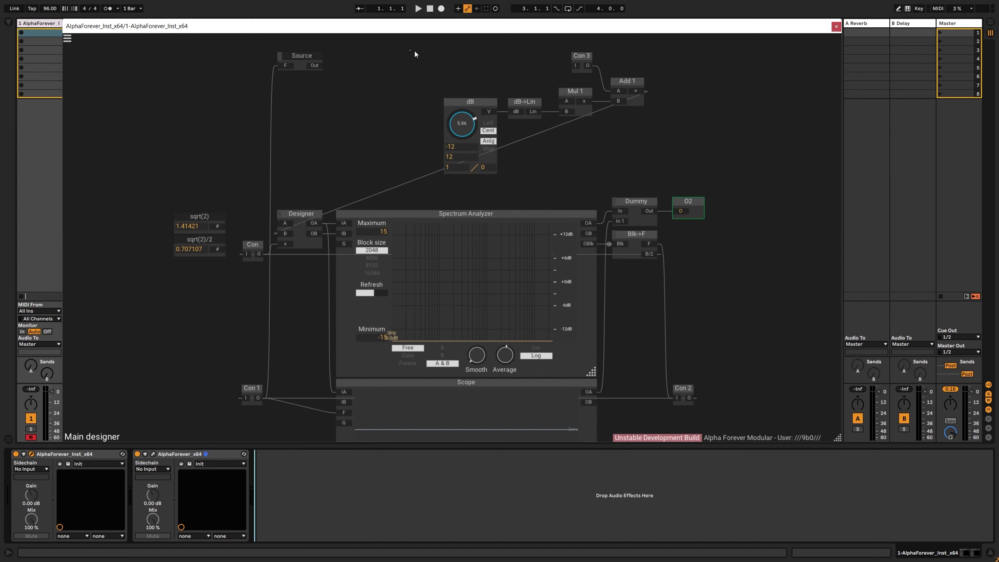
pyautogui.moveTo(414, 50); pyautogui.dragTo(732, 181)
pyautogui.press('Delete')
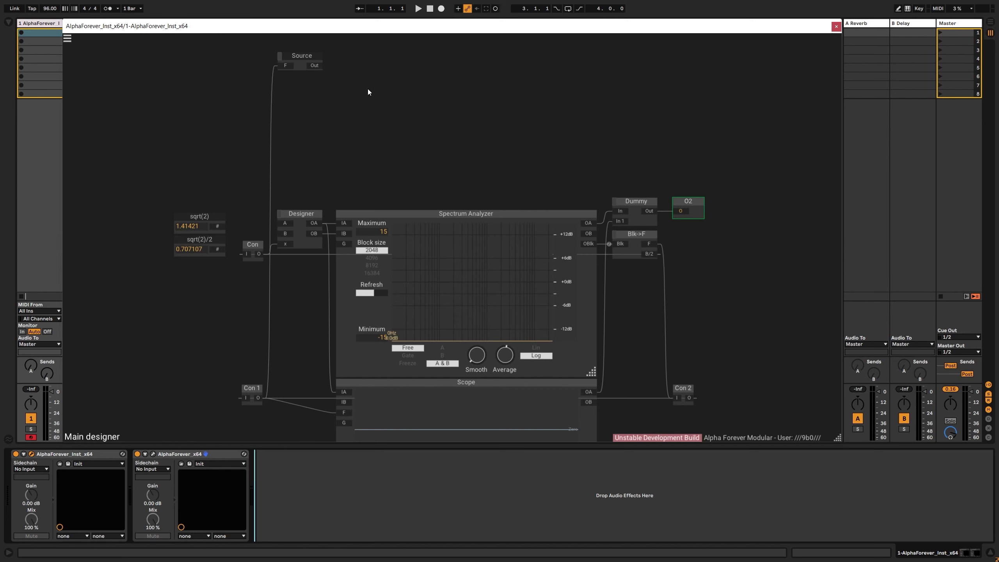
# - Try to start over with a fresh Filter 1P Modulated module and a duplicate of it beside it
pyautogui.doubleClick(368, 86)
pyautogui.write('filter')
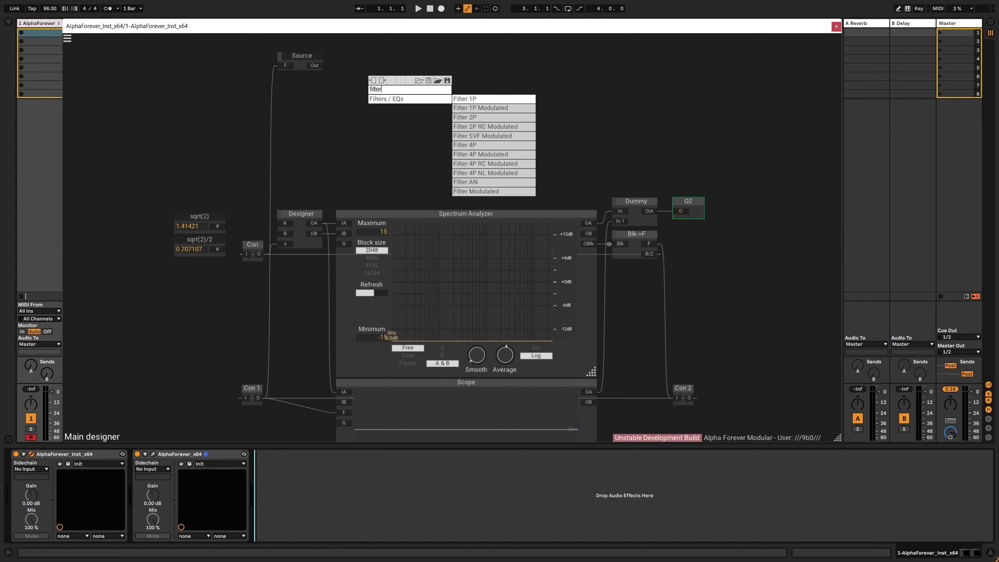
pyautogui.press('Down')
pyautogui.press('Return')
pyautogui.click(442, 165)
pyautogui.hotkey('ctrl', 'c')
pyautogui.hotkey('ctrl', 'v')
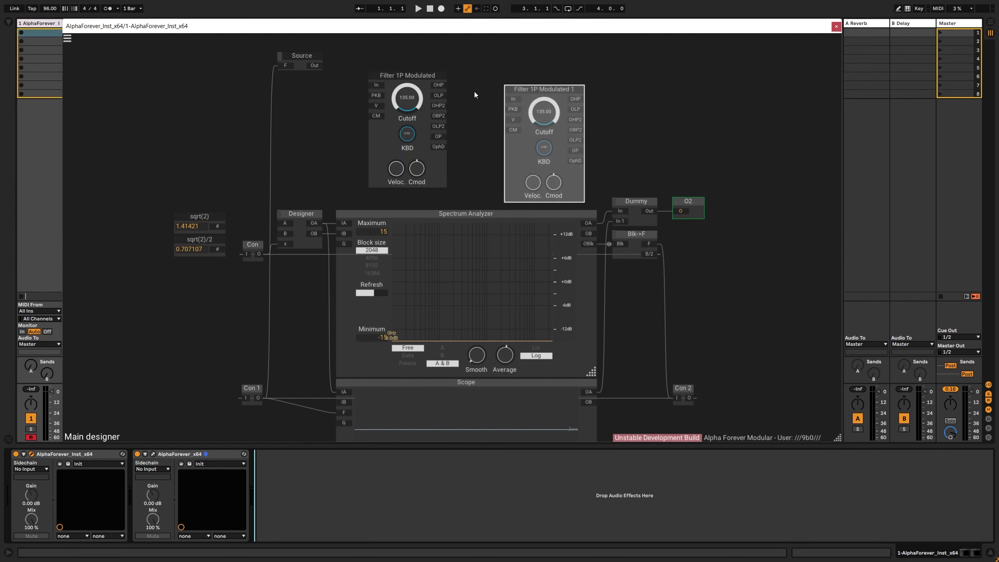
pyautogui.moveTo(439, 95); pyautogui.dragTo(443, 96)
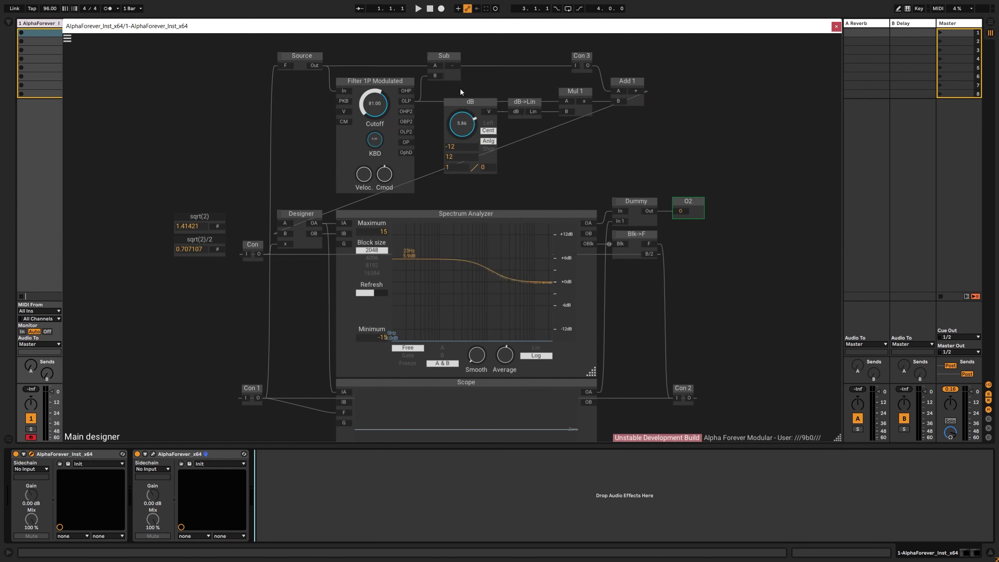
# - Move the Sub, dB, dB->Lin, Mul 1, Con 3 and Add 1 modules away from the filter to make room for another module
pyautogui.moveTo(415, 43); pyautogui.dragTo(617, 156)
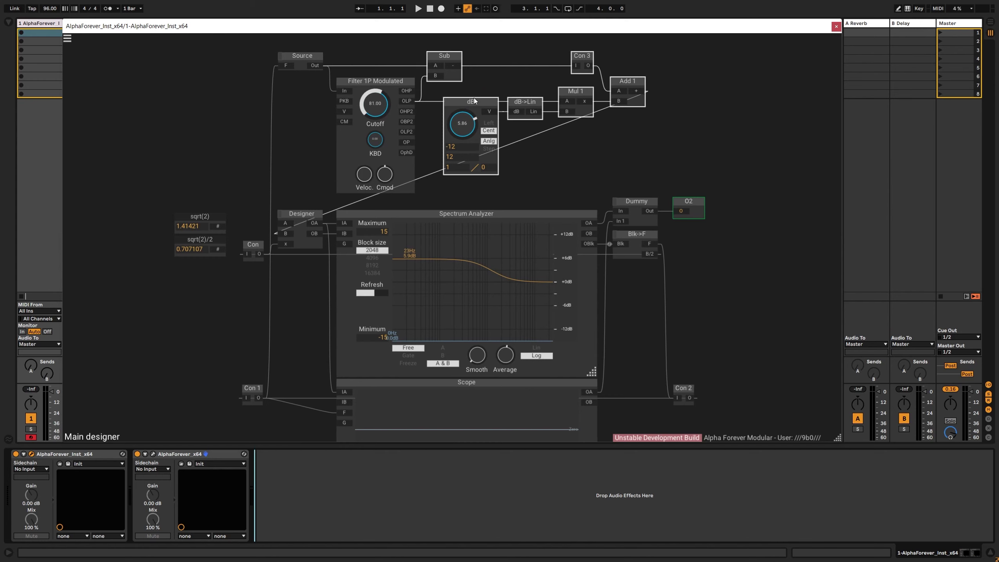
pyautogui.moveTo(473, 101); pyautogui.dragTo(521, 97)
pyautogui.click(521, 97)
# - Duplicate Filter 1P Modulated, link the original's OP output to the copy's CM input, and set the copy's Cutoff to 0.00
pyautogui.click(384, 81)
pyautogui.hotkey('ctrl', 'c')
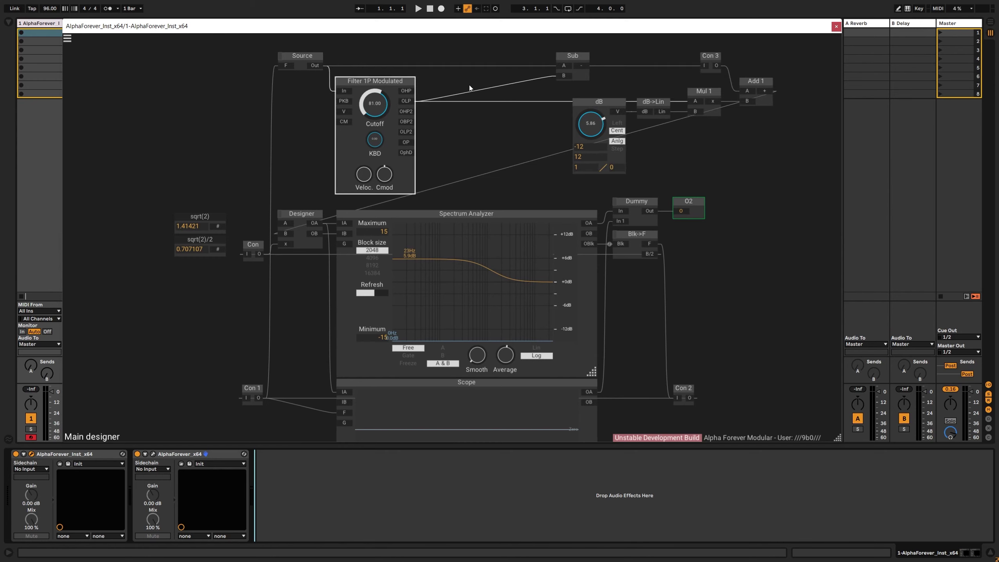
pyautogui.hotkey('ctrl', 'v')
pyautogui.moveTo(406, 103); pyautogui.dragTo(442, 132)
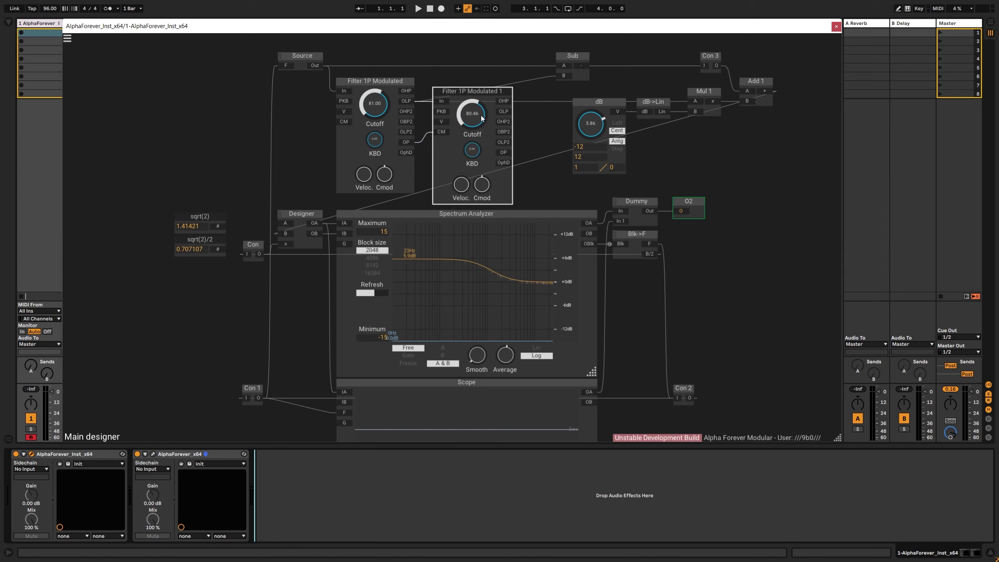
pyautogui.click(544, 100)
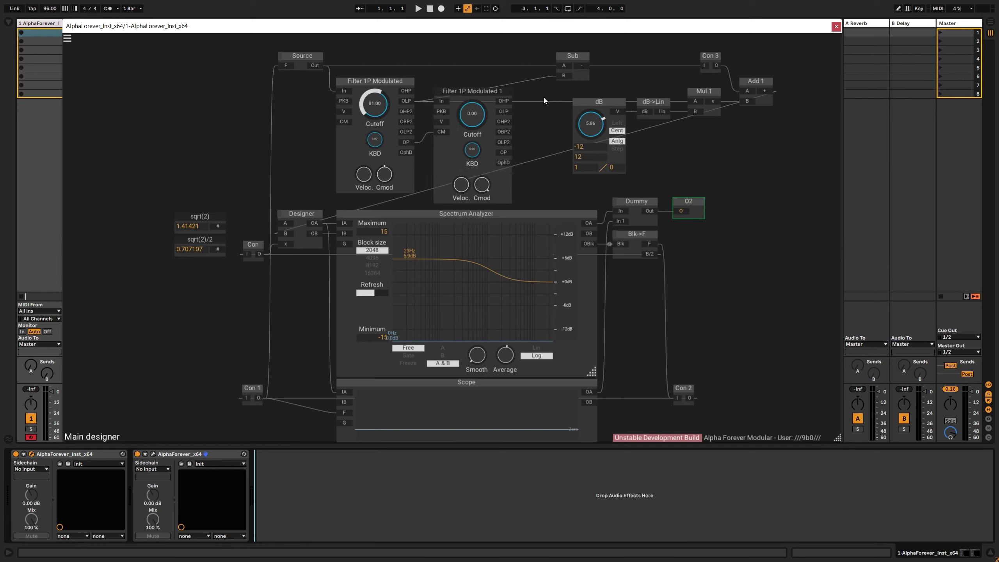
# - Connect the second filter's OLP output to Sub's B input and Mul 1's A input
pyautogui.moveTo(503, 113); pyautogui.dragTo(563, 75)
pyautogui.moveTo(504, 114); pyautogui.dragTo(690, 102)
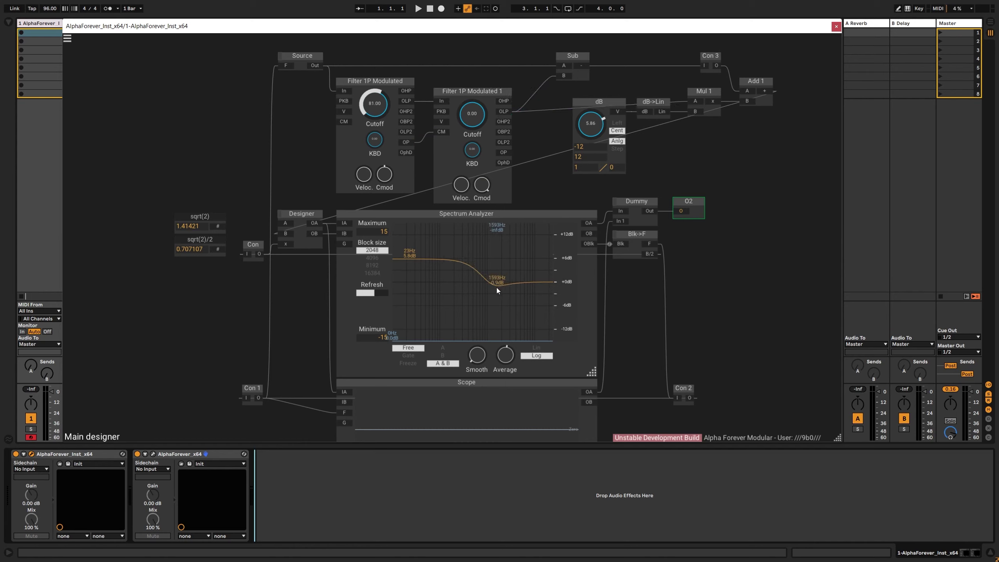
# - Sweep the first filter's Cutoff down to 62.10 and shift the second filter slightly closer to it
pyautogui.moveTo(380, 103)
pyautogui.mouseDown()
pyautogui.moveTo(382, 75)
pyautogui.moveTo(373, 109)
pyautogui.mouseUp()
pyautogui.moveTo(373, 105)
pyautogui.mouseDown()
pyautogui.moveTo(373, 86)
pyautogui.moveTo(371, 122)
pyautogui.mouseUp()
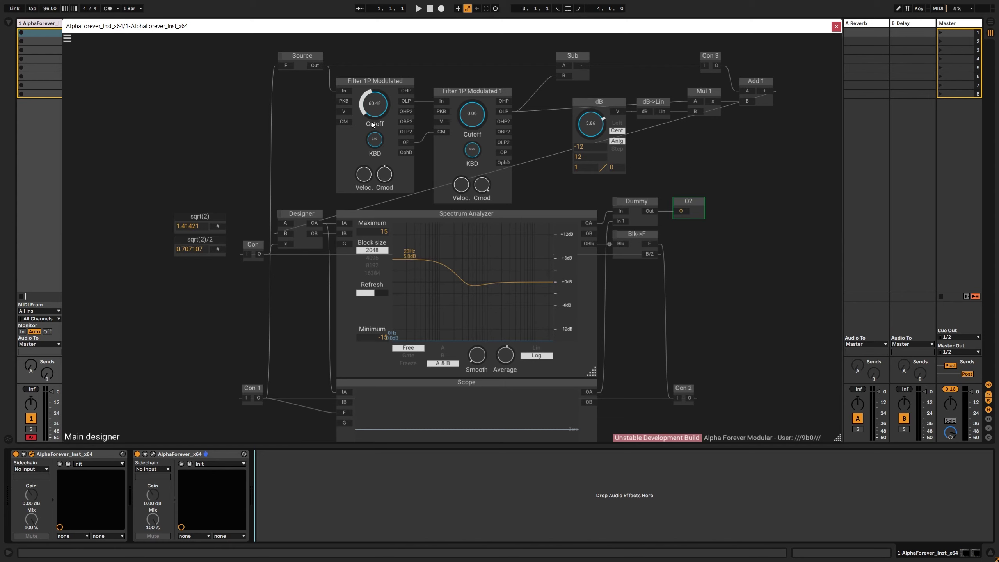
pyautogui.moveTo(501, 93); pyautogui.dragTo(494, 93)
pyautogui.moveTo(371, 87); pyautogui.dragTo(539, 106)
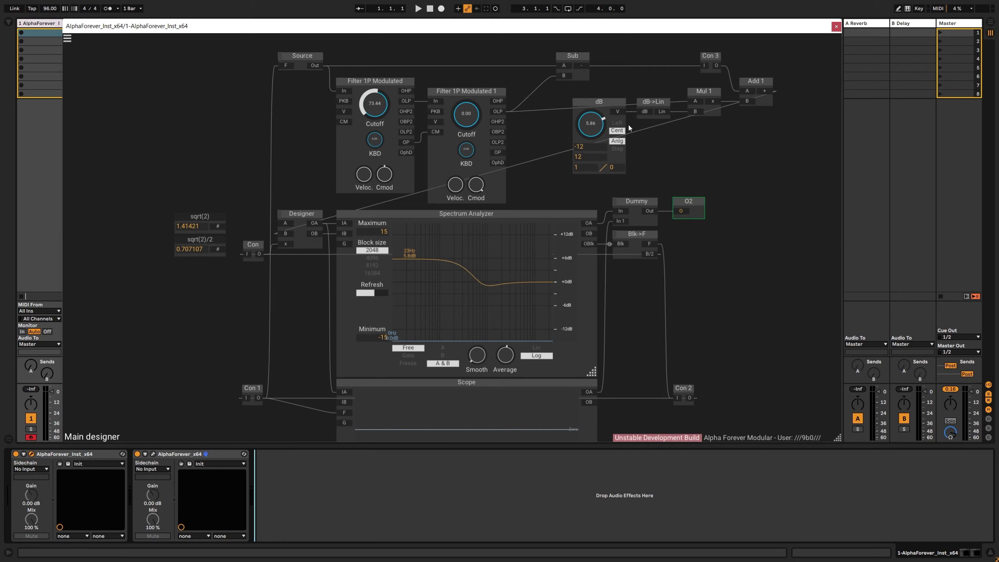
pyautogui.moveTo(363, 102)
pyautogui.mouseDown()
pyautogui.moveTo(367, 113)
pyautogui.moveTo(376, 106)
pyautogui.mouseUp()
# - Insert a Sub module at the first filter's input, fed by Source
pyautogui.rightClick(338, 89)
pyautogui.write('sub')
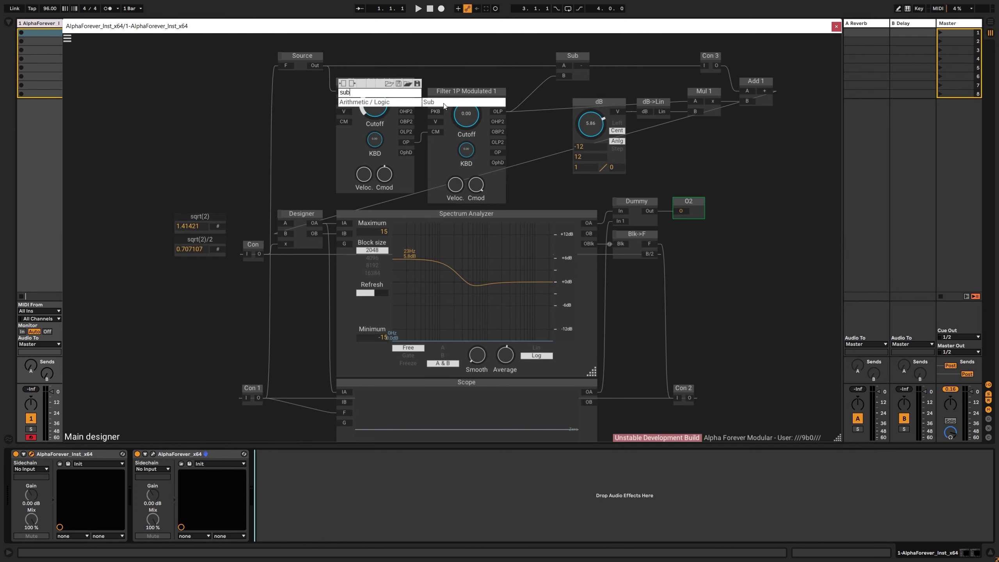
pyautogui.press('Return')
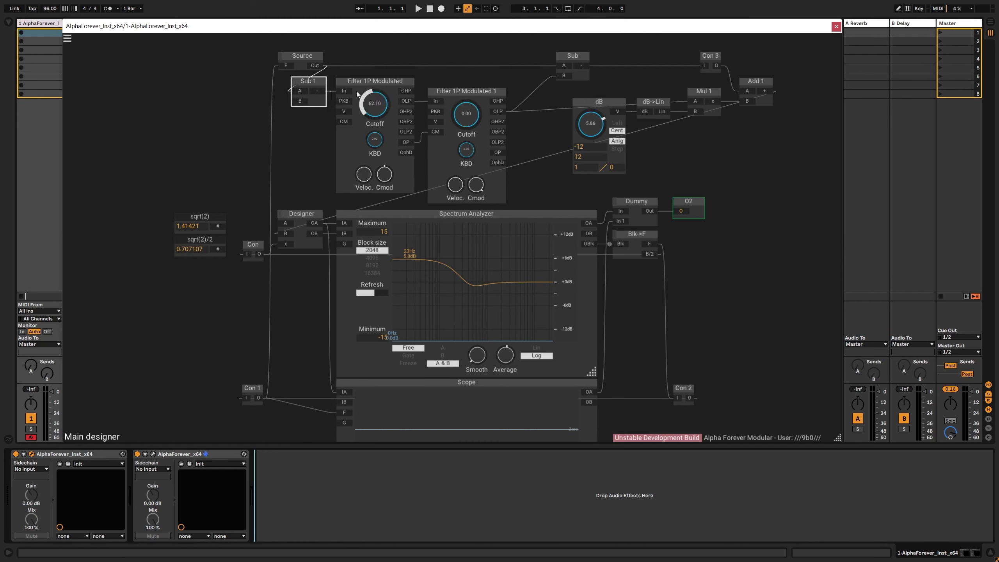
# - Add a Mul module above the filters, feeding the second filter's low-pass output back into Sub 1's B input
pyautogui.doubleClick(512, 134)
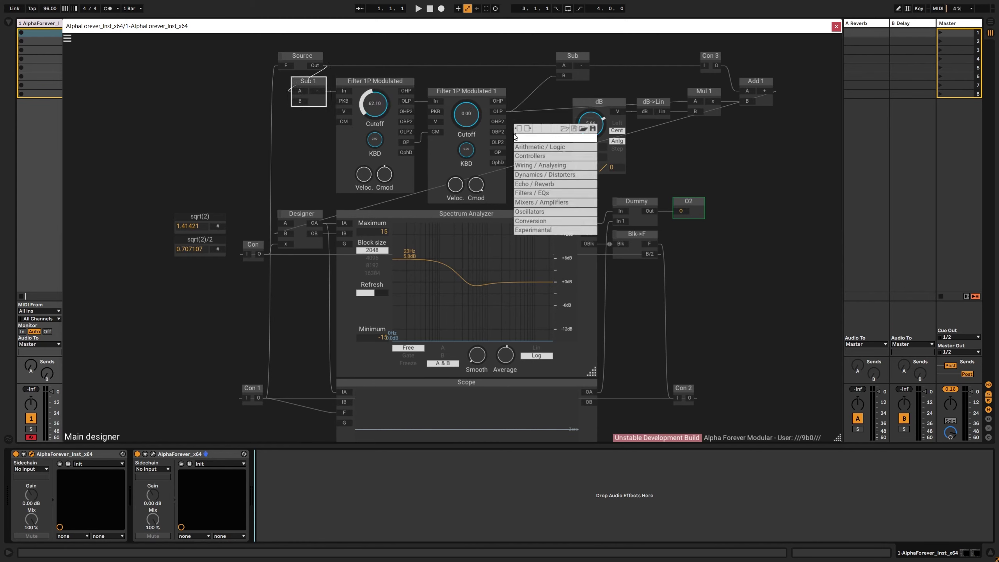
pyautogui.write('mul')
pyautogui.press('Return')
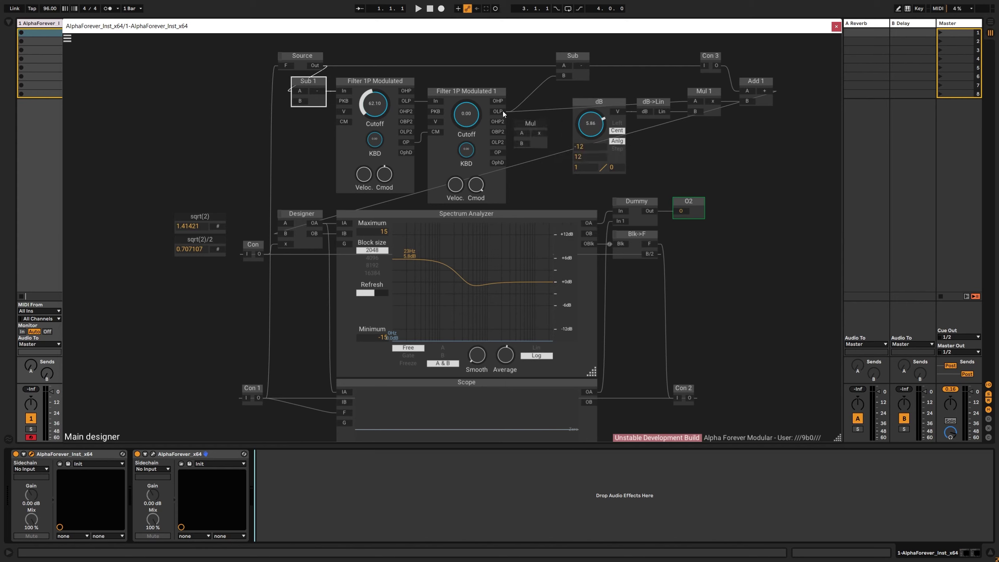
pyautogui.moveTo(538, 133)
pyautogui.mouseDown()
pyautogui.moveTo(297, 100)
pyautogui.moveTo(480, 60)
pyautogui.moveTo(419, 30)
pyautogui.mouseUp()
pyautogui.moveTo(479, 56); pyautogui.dragTo(504, 132)
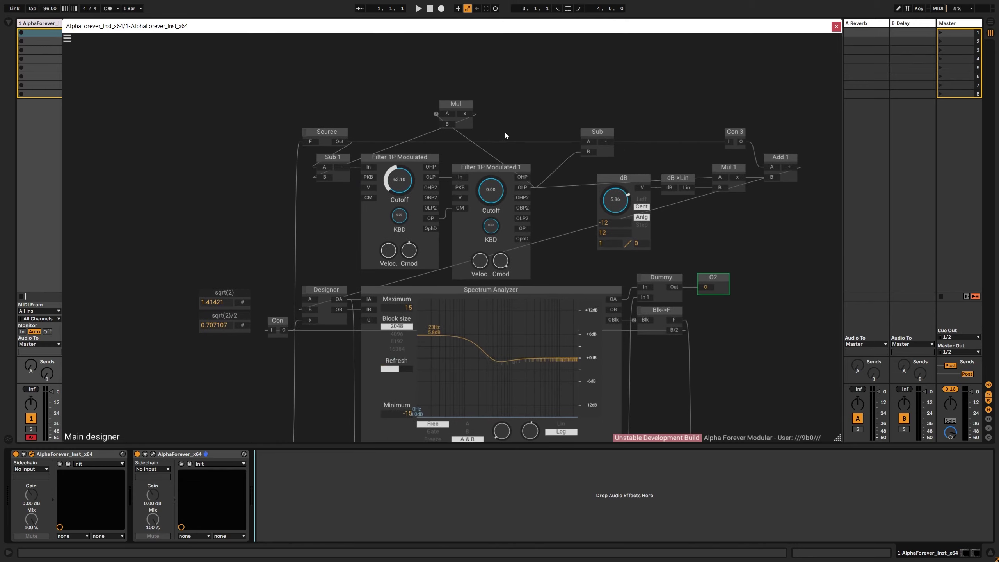
# - Add a knob on Mul's B input, place it above the patch, and set its maximum and value to 2
pyautogui.doubleClick(445, 124)
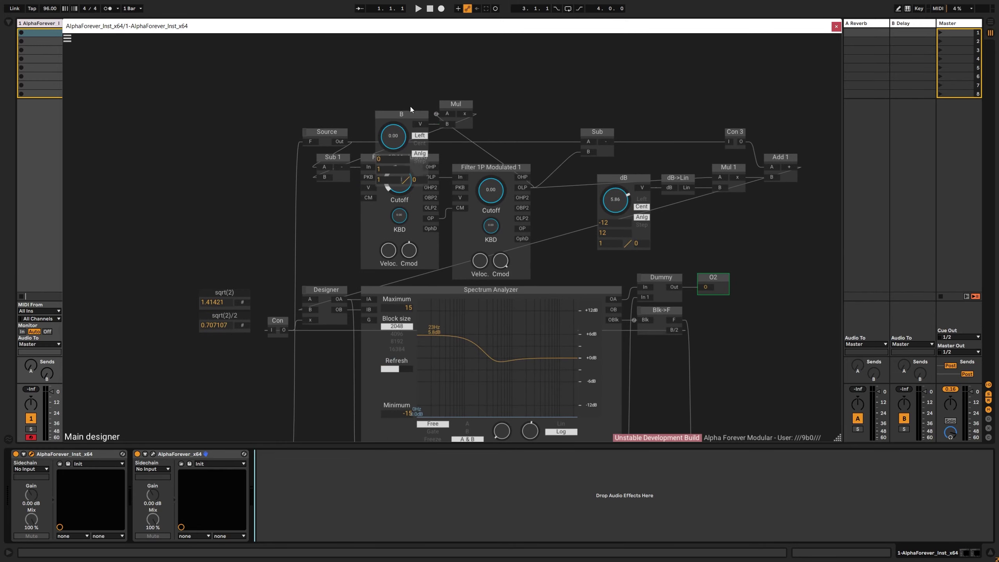
pyautogui.moveTo(410, 109); pyautogui.dragTo(397, 3)
pyautogui.click(383, 84)
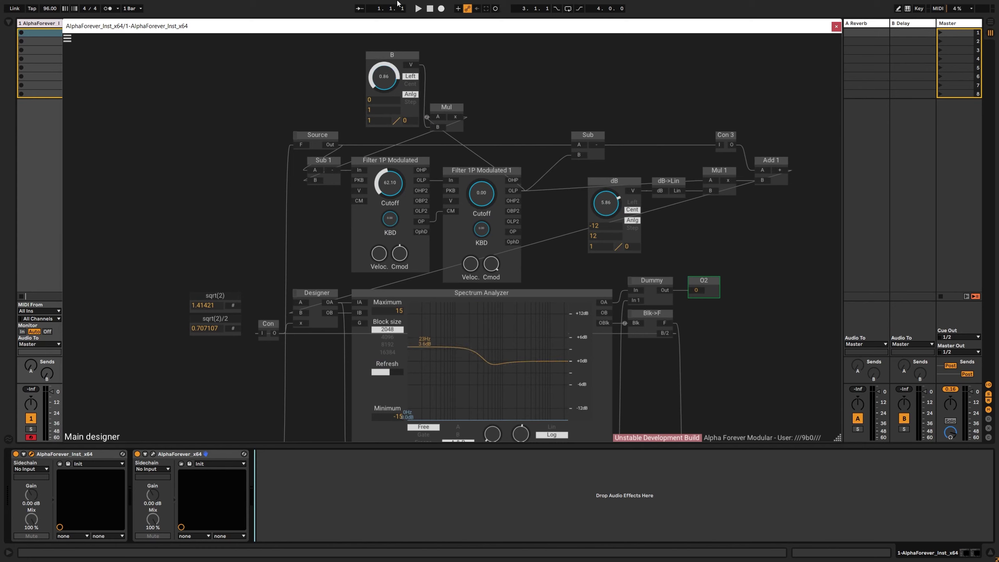
pyautogui.moveTo(375, 89); pyautogui.dragTo(387, 106)
pyautogui.write('2')
pyautogui.press('Return')
# - Delete the feedback Mul module together with its B knob
pyautogui.click(391, 55)
pyautogui.keyDown('shift'); pyautogui.click(447, 113); pyautogui.keyUp('shift')
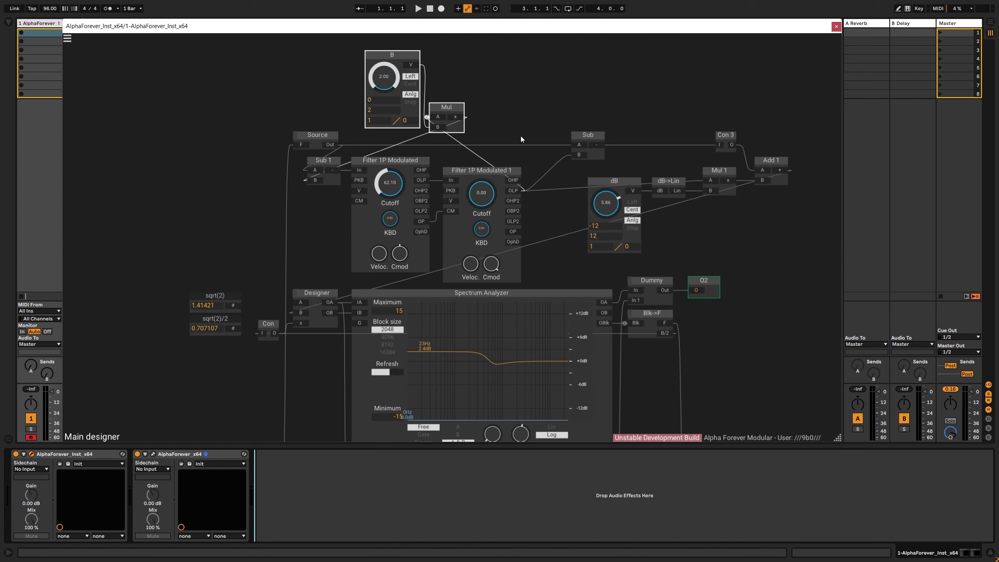
pyautogui.press('Delete')
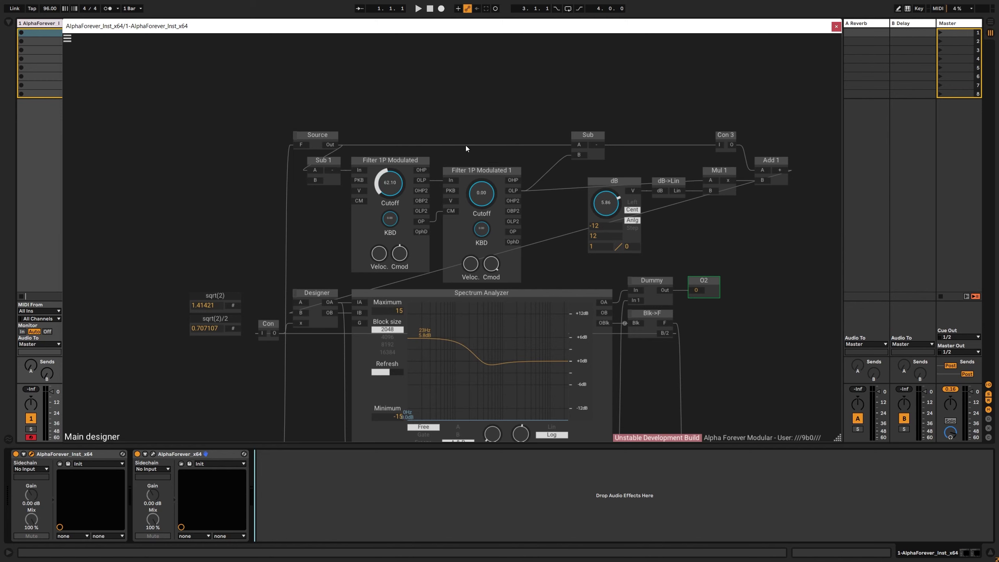
# - Delete both Filter 1P Modulated modules from the patch
pyautogui.moveTo(465, 145); pyautogui.dragTo(464, 69)
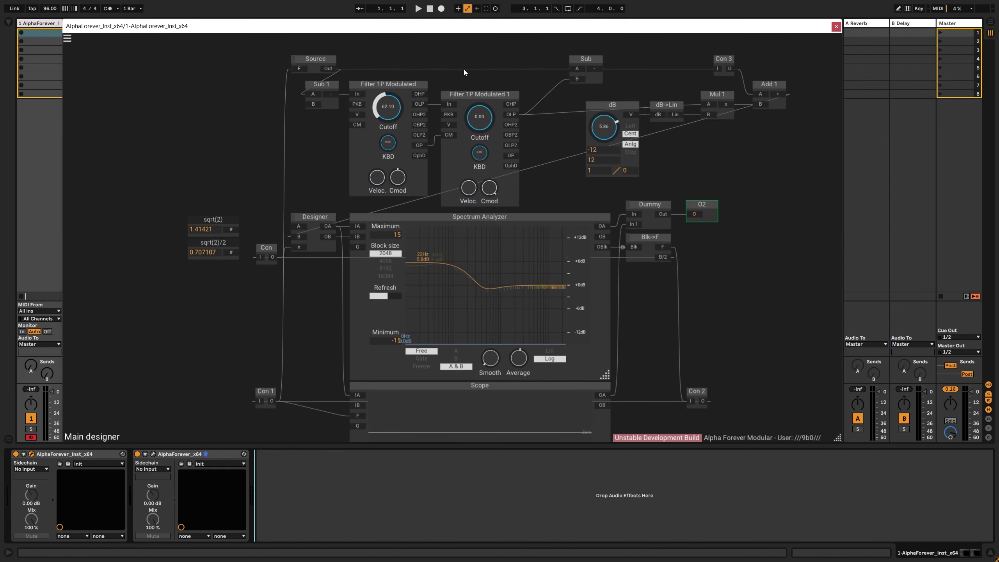
pyautogui.click(492, 95)
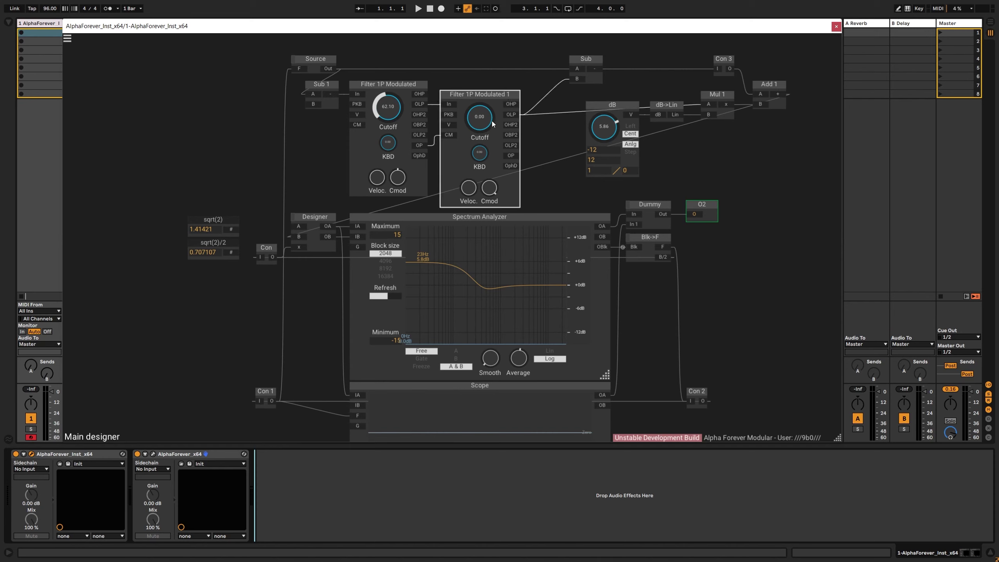
pyautogui.keyDown('shift'); pyautogui.click(418, 84); pyautogui.keyUp('shift')
pyautogui.press('Delete')
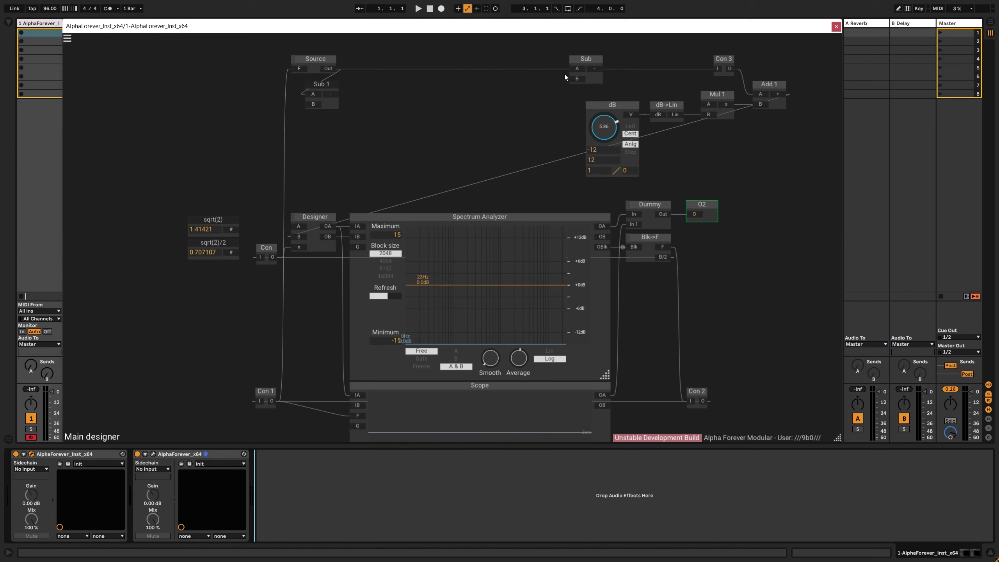
# - Add a Filter SVF Modulated module in the gap between Sub 1 and Sub
pyautogui.doubleClick(398, 102)
pyautogui.write('SV')
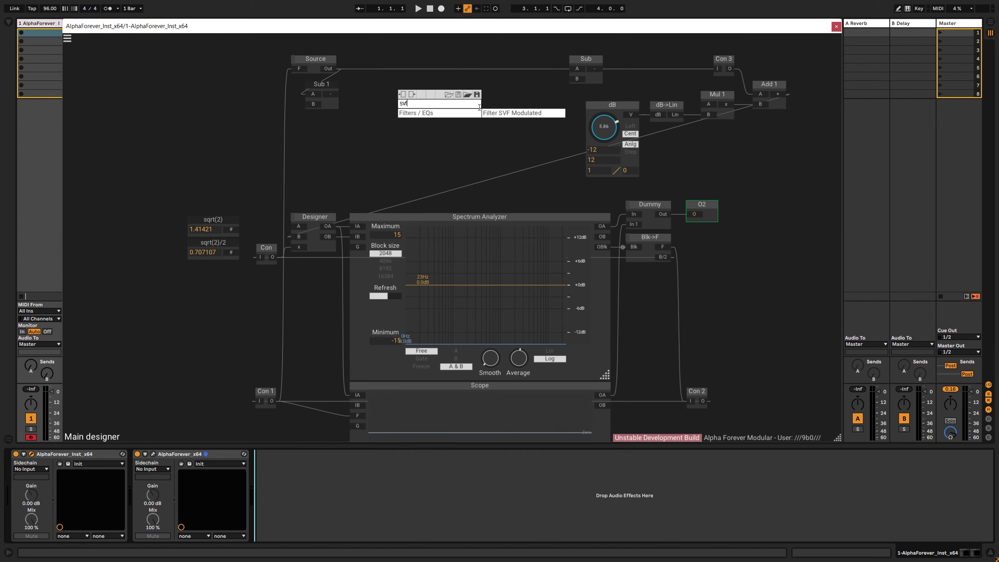
pyautogui.write('f')
pyautogui.click(493, 113)
# - Move the Source, Sub 1 and Sub modules higher to clear space around the SVF filter
pyautogui.scroll(-1, 342, 108)
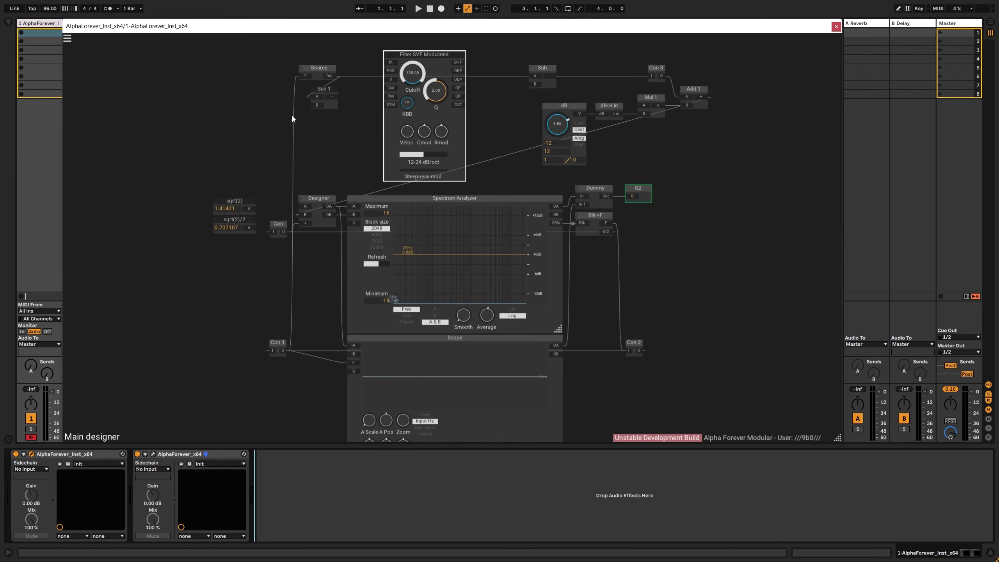
pyautogui.moveTo(291, 118); pyautogui.dragTo(326, 41)
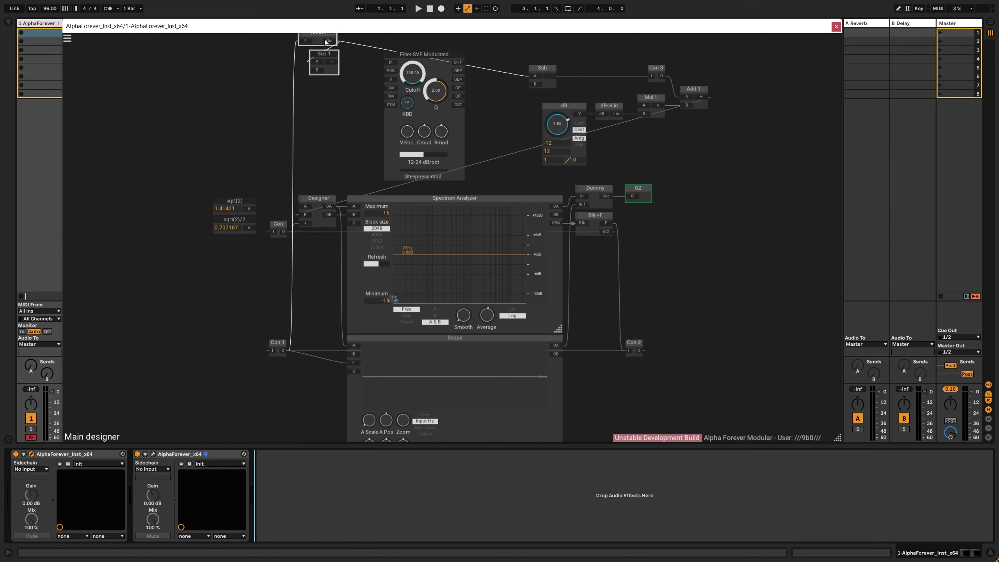
pyautogui.moveTo(535, 74); pyautogui.dragTo(535, 38)
pyautogui.moveTo(523, 94); pyautogui.dragTo(522, 98)
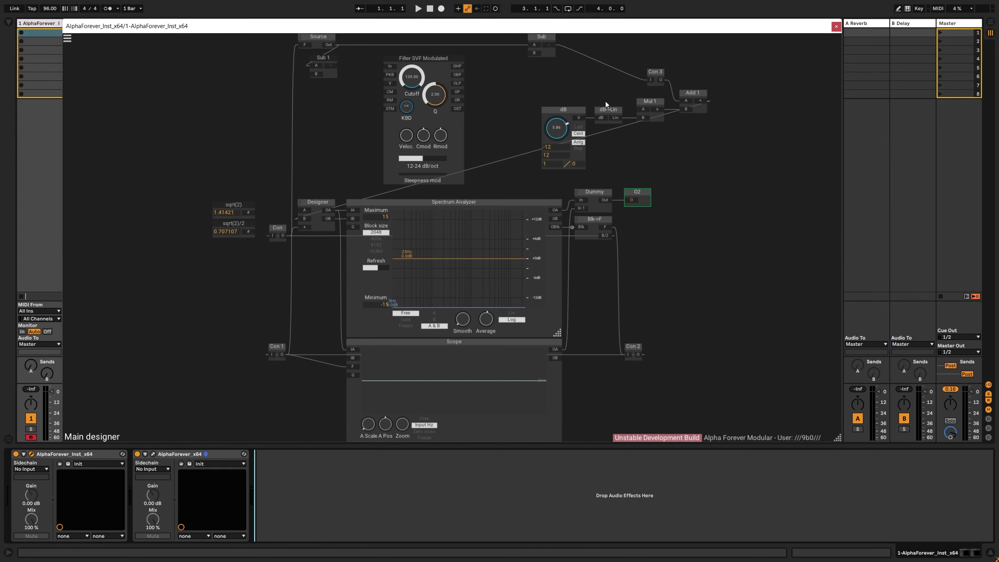
# - Move Con 3 up in line with Sub and delete the dB, dB->Lin, Mul 1 and Sub 1 modules
pyautogui.moveTo(649, 82); pyautogui.dragTo(650, 46)
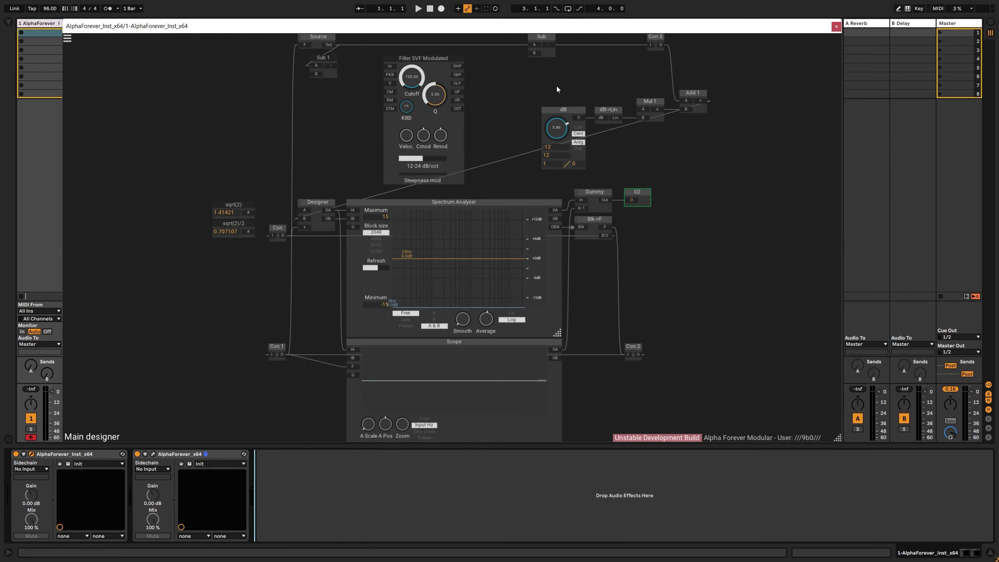
pyautogui.moveTo(534, 93); pyautogui.dragTo(670, 178)
pyautogui.press('Delete')
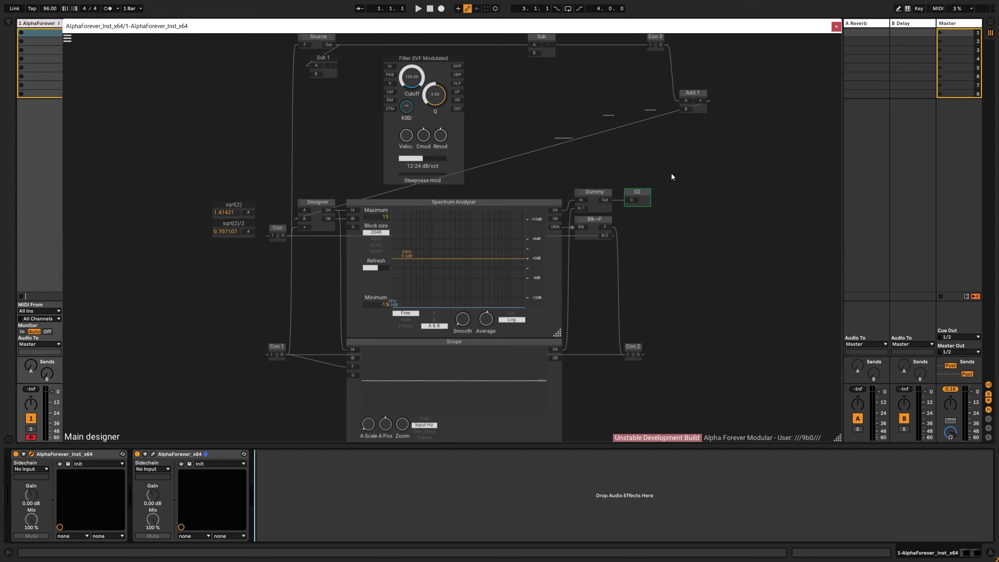
pyautogui.moveTo(569, 114); pyautogui.dragTo(597, 145)
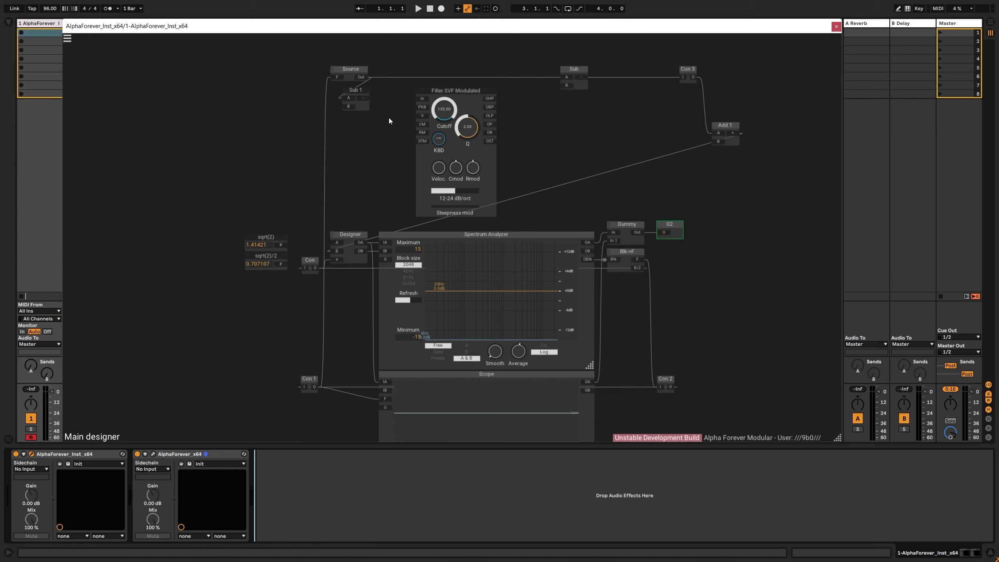
pyautogui.press('Delete')
# - Align the left edge of the Filter SVF Modulated module with the Spectrum Analyzer
pyautogui.moveTo(453, 87)
pyautogui.mouseDown()
pyautogui.moveTo(434, 82)
pyautogui.moveTo(436, 92)
pyautogui.mouseUp()
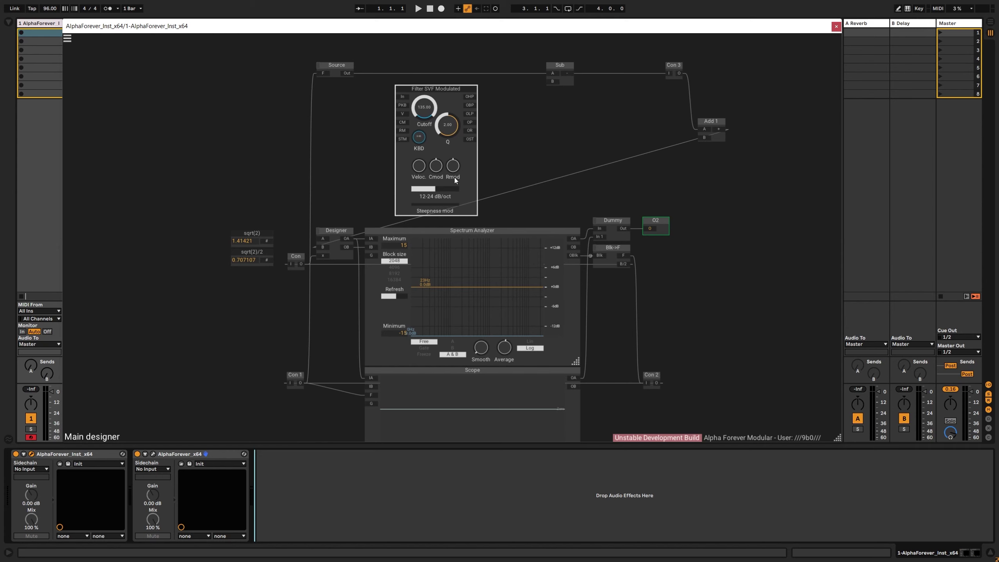
pyautogui.keyDown('shift'); pyautogui.click(462, 231); pyautogui.keyUp('shift')
pyautogui.press('l')
pyautogui.click(552, 130)
pyautogui.scroll(1, 389, 62)
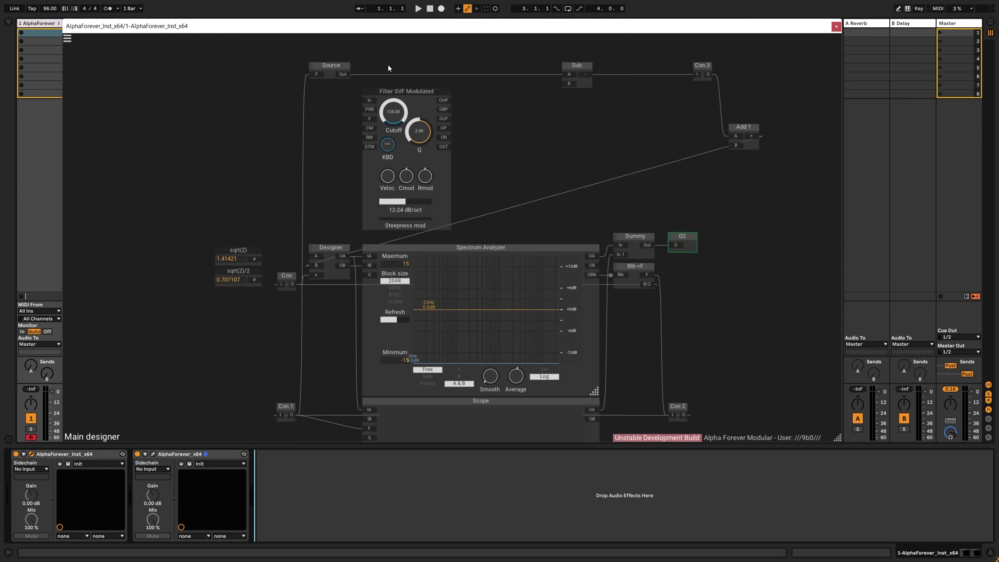
# - Connect Source's output to the SVF filter's In and route its OLP output to Designer's A input
pyautogui.moveTo(342, 74); pyautogui.dragTo(368, 101)
pyautogui.moveTo(440, 122); pyautogui.dragTo(315, 257)
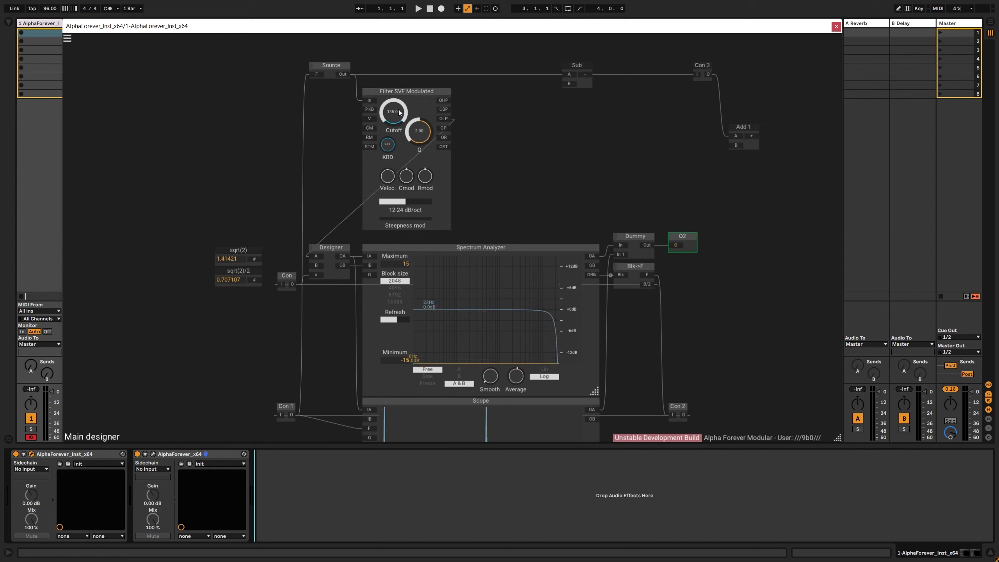
# - Try several Cutoff and Q values on the low-pass output with a lowered analyzer Minimum, returning Minimum to -15 and Q to 2.00
pyautogui.moveTo(396, 113); pyautogui.dragTo(434, 82)
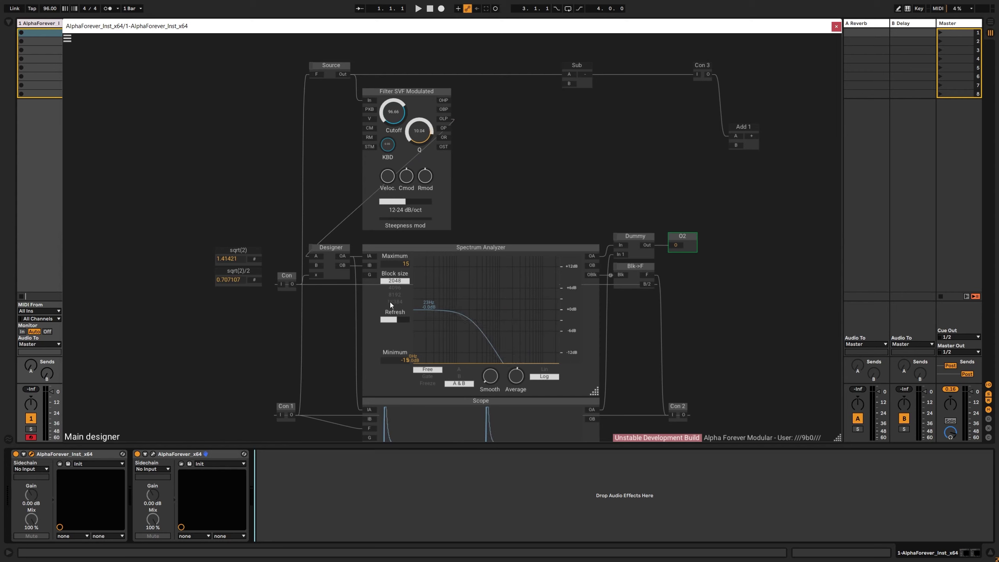
pyautogui.moveTo(400, 360); pyautogui.dragTo(404, 466)
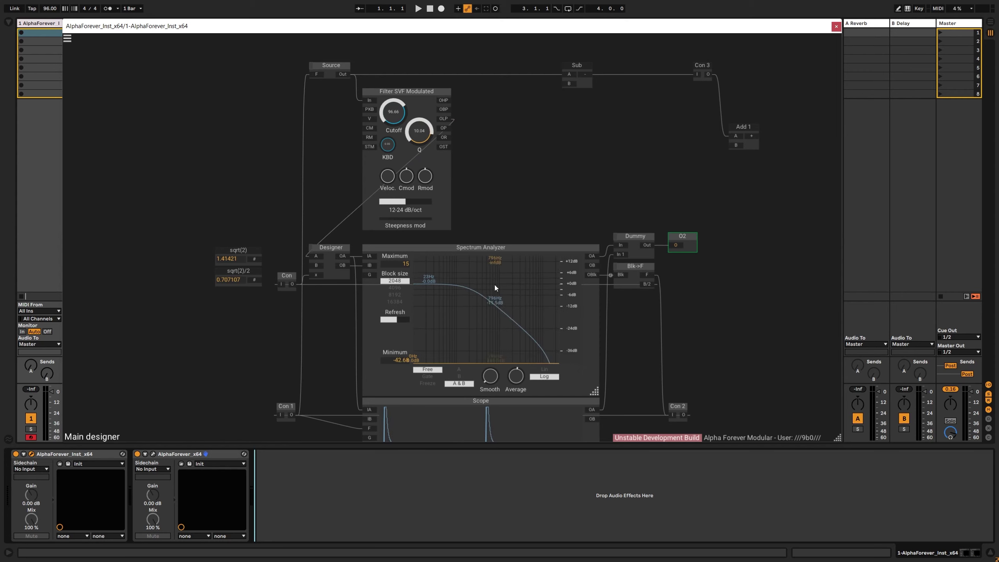
pyautogui.moveTo(411, 122); pyautogui.dragTo(415, 161)
pyautogui.write('-15')
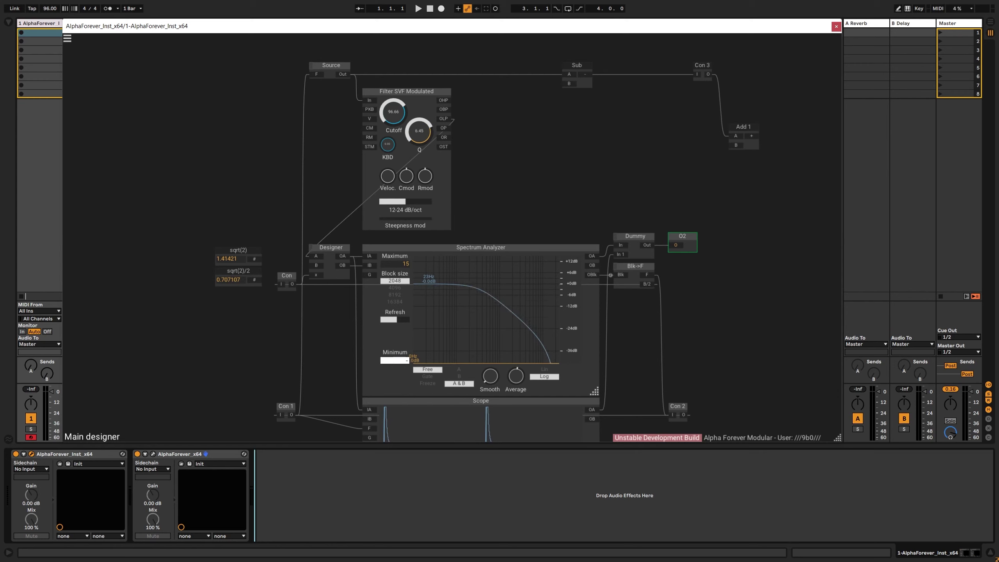
pyautogui.press('Return')
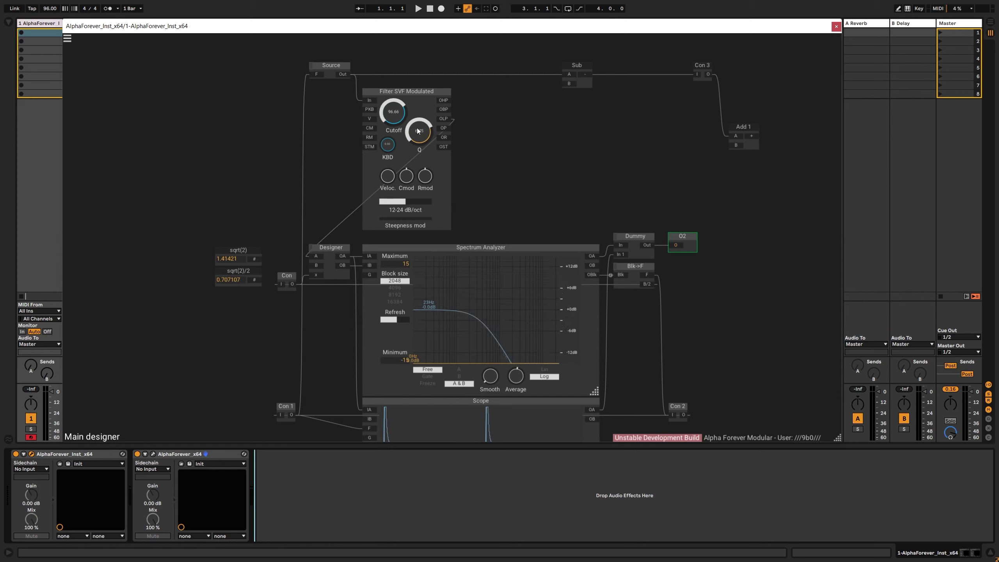
pyautogui.moveTo(417, 131); pyautogui.dragTo(497, 246)
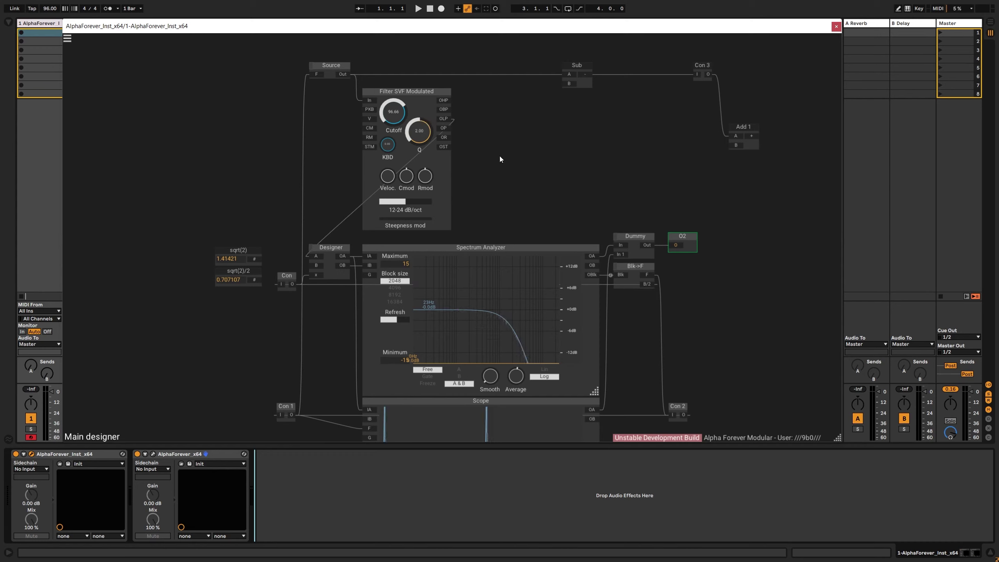
pyautogui.moveTo(412, 116); pyautogui.dragTo(412, 136)
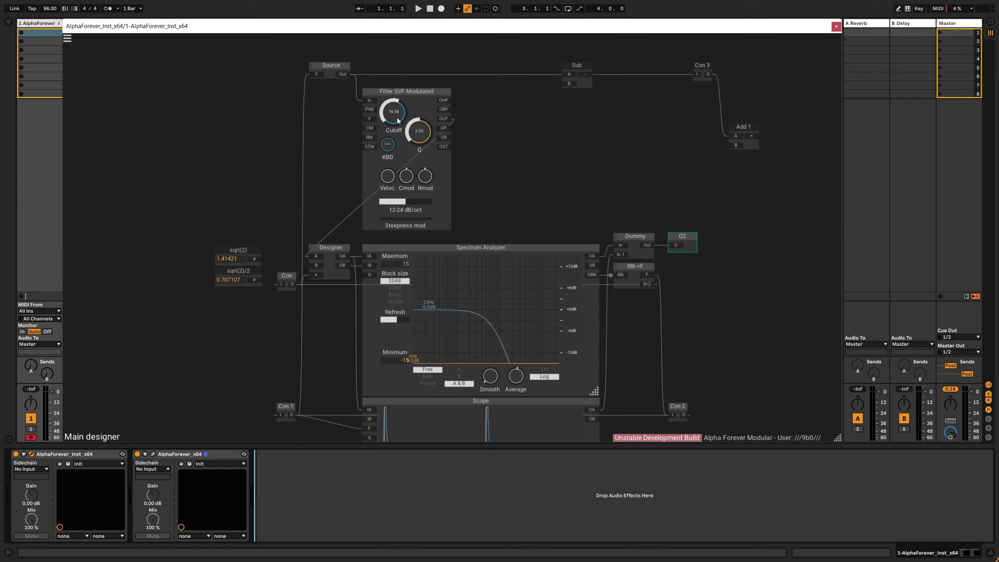
# - Add an Hz->Pitch module with an F knob feeding the SVF filter's CM input
pyautogui.rightClick(362, 131)
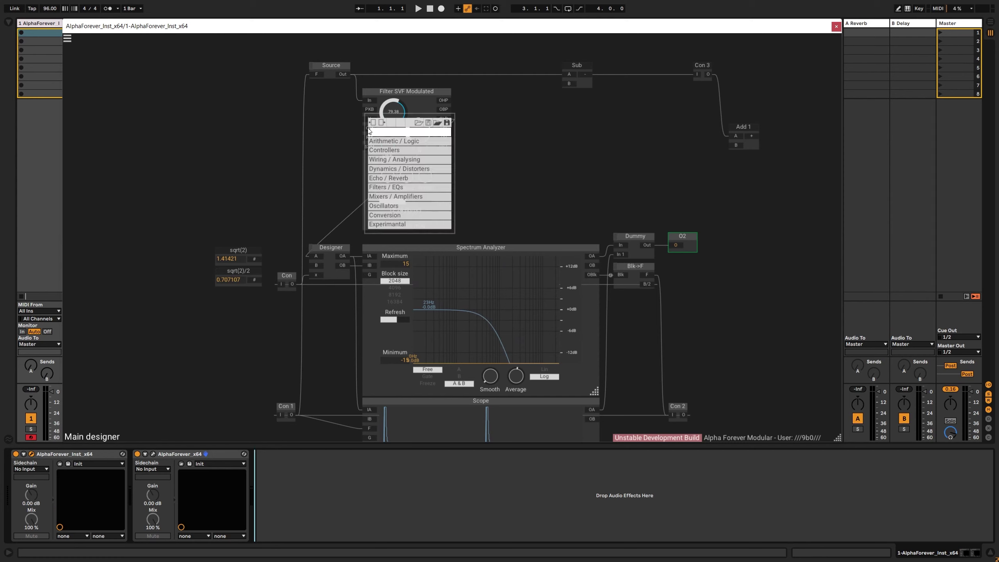
pyautogui.write('hz')
pyautogui.click(474, 150)
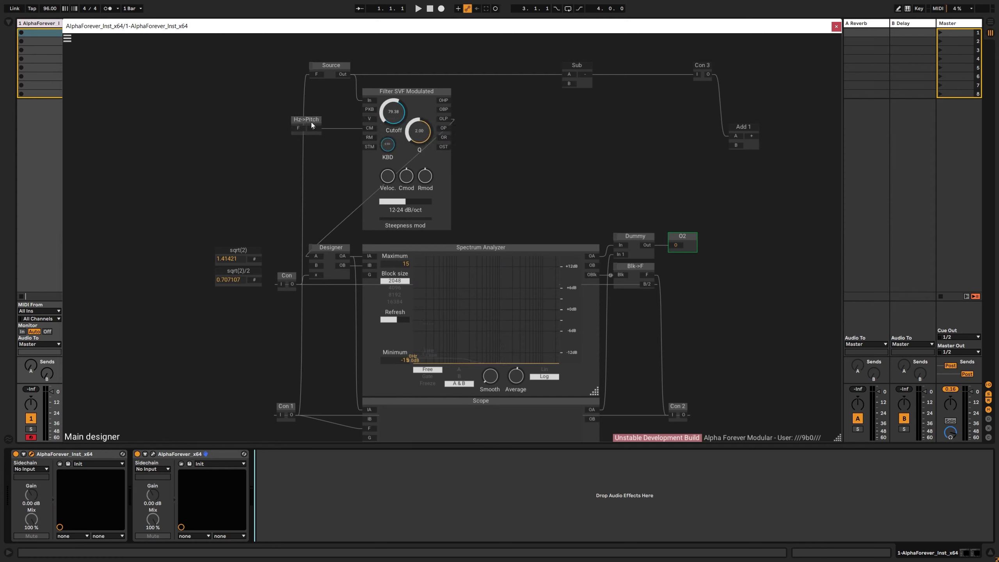
pyautogui.moveTo(311, 122)
pyautogui.mouseDown()
pyautogui.moveTo(336, 123)
pyautogui.moveTo(306, 131)
pyautogui.mouseUp()
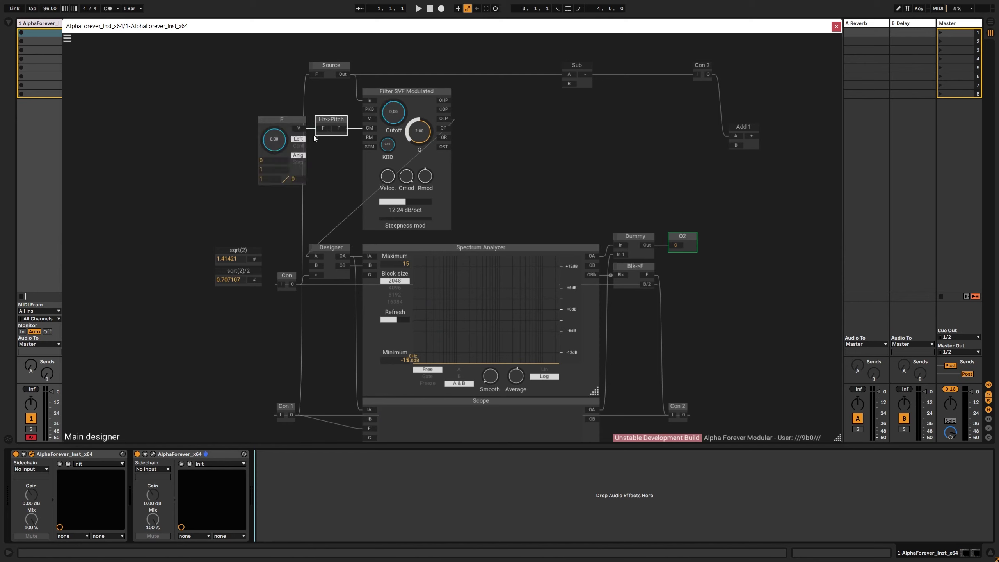
# - Set the F knob's maximum to 22000 and its curve to 5, and turn the knob to about 1169
pyautogui.write('00')
pyautogui.click(250, 174)
pyautogui.write('5')
pyautogui.press('Return')
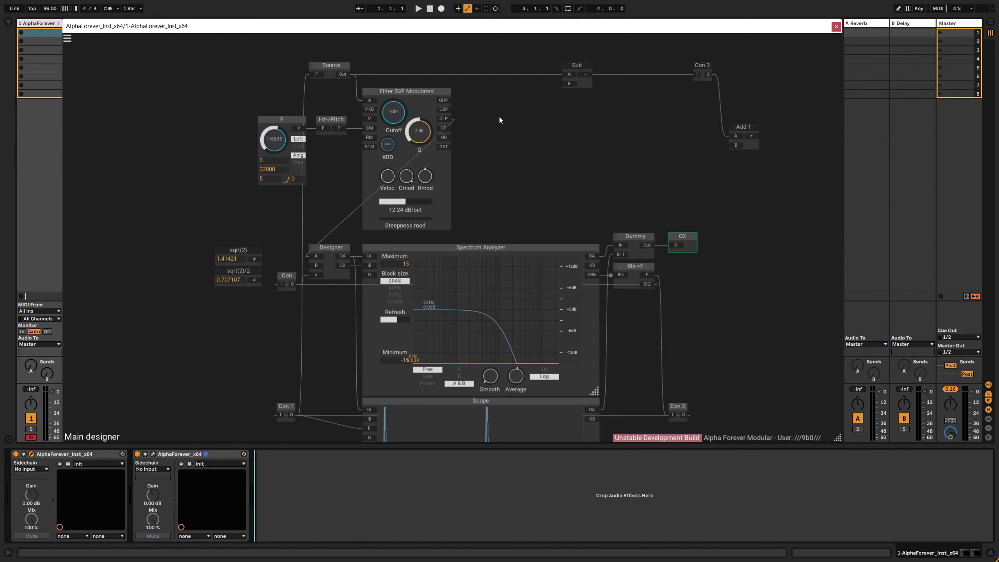
# - Add an Add8 module summing the filter's OHP, OBP and OLP outputs into Designer's A input, and lower F to about 774
pyautogui.doubleClick(499, 101)
pyautogui.write('add')
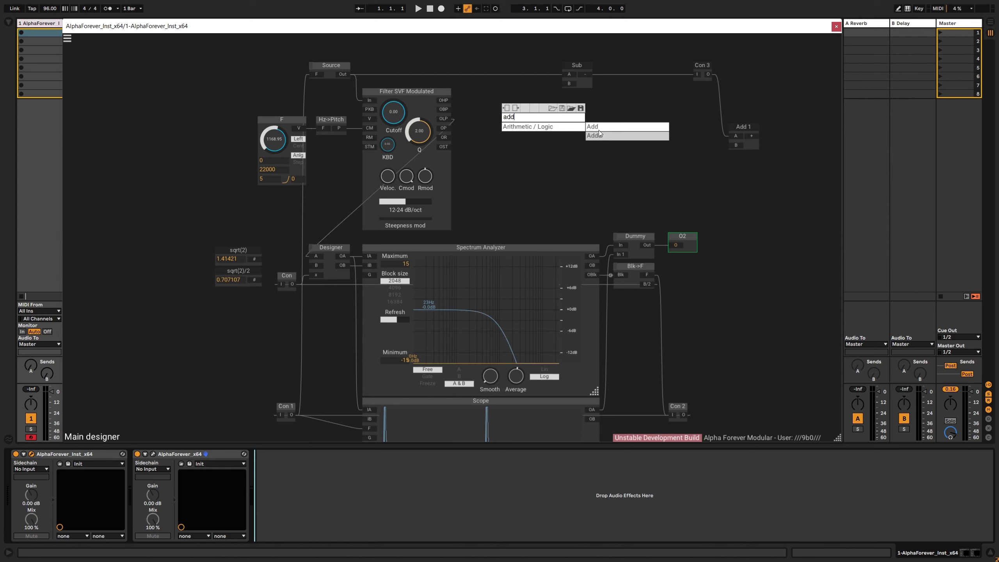
pyautogui.press('Down')
pyautogui.press('Return')
pyautogui.moveTo(496, 111); pyautogui.dragTo(315, 254)
pyautogui.moveTo(274, 141); pyautogui.dragTo(274, 144)
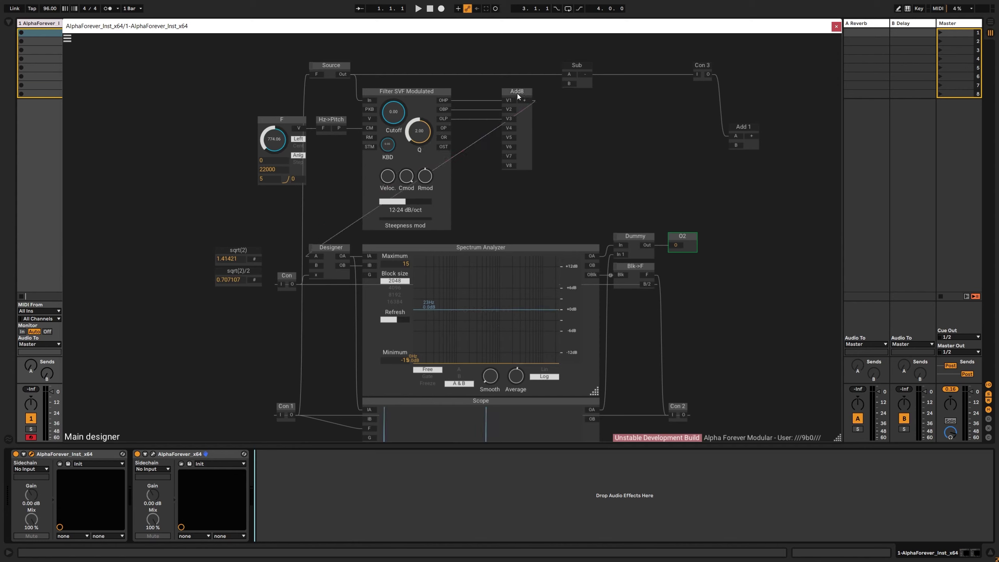
# - Move Add8 farther from the filter and insert a Mul with a constant B of 0.5 between OBP and V2
pyautogui.doubleClick(508, 109)
pyautogui.moveTo(516, 93)
pyautogui.mouseDown()
pyautogui.moveTo(617, 94)
pyautogui.moveTo(534, 100)
pyautogui.mouseUp()
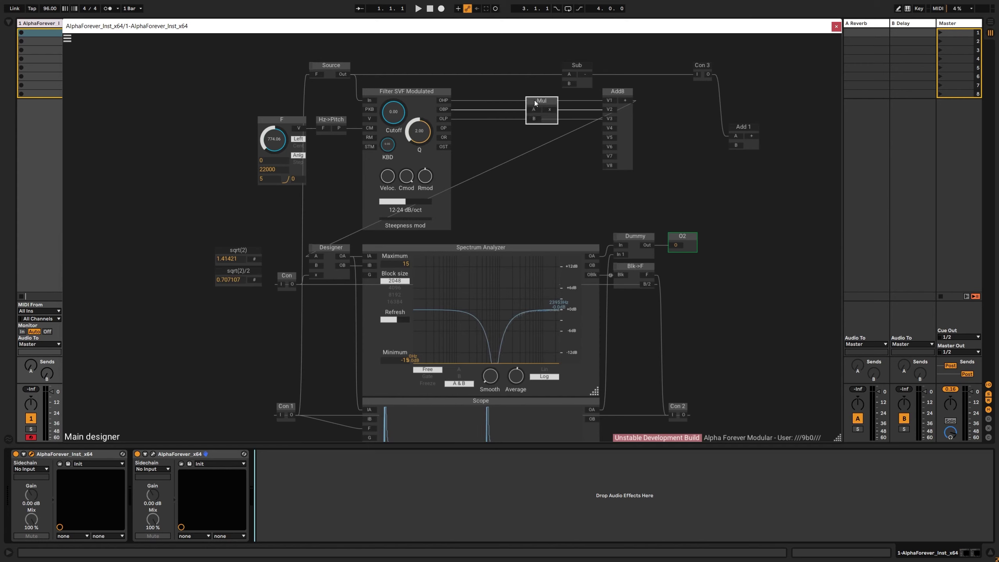
pyautogui.doubleClick(534, 119)
pyautogui.write('0.5')
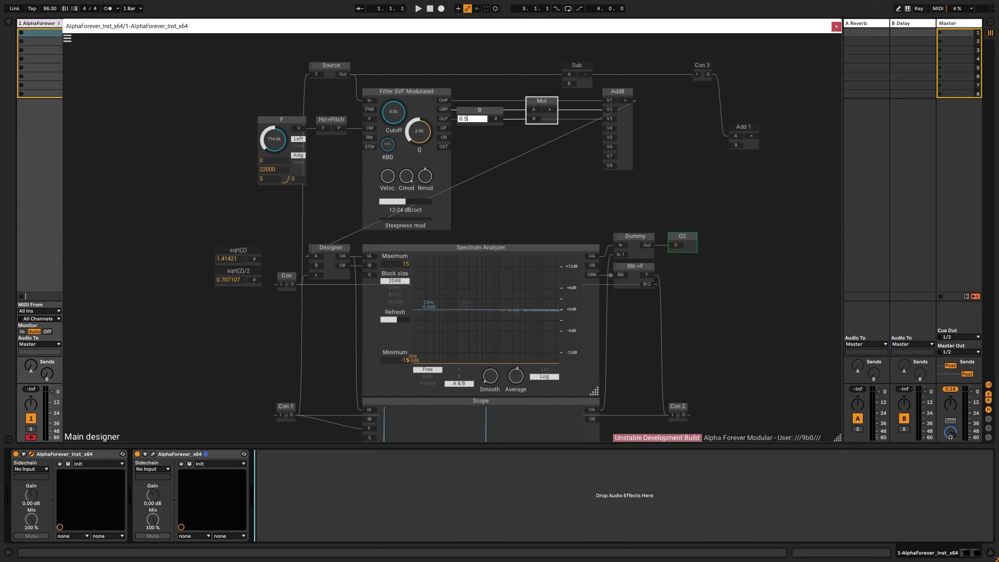
pyautogui.press('Return')
pyautogui.moveTo(479, 117); pyautogui.dragTo(492, 114)
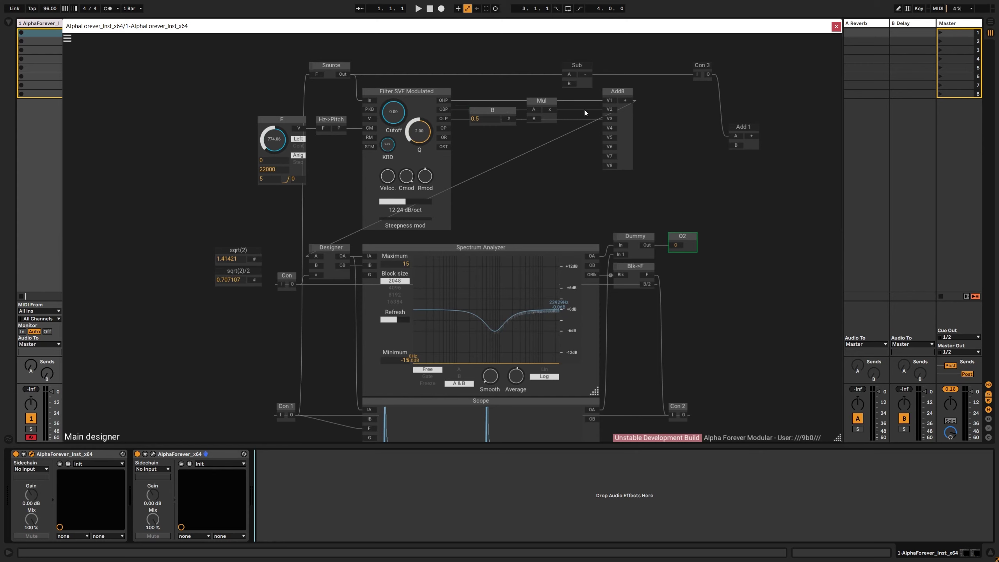
# - Delete the Mul and its 0.5 constant, and reconnect OBP directly to Add8's V2 input
pyautogui.click(549, 101)
pyautogui.keyDown('shift'); pyautogui.click(497, 113); pyautogui.keyUp('shift')
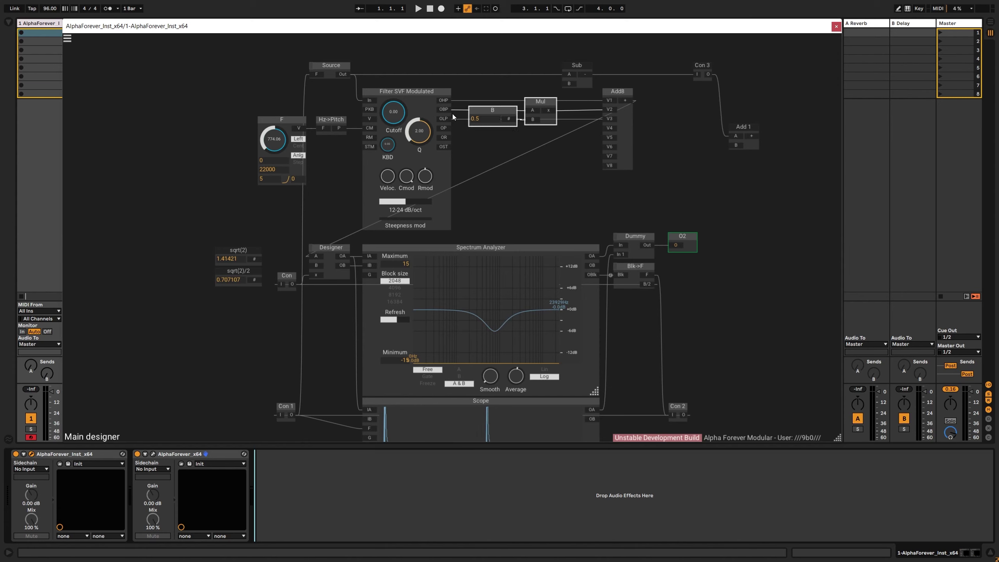
pyautogui.press('Delete')
pyautogui.moveTo(443, 109)
pyautogui.mouseDown()
pyautogui.moveTo(619, 111)
pyautogui.moveTo(605, 109)
pyautogui.mouseUp()
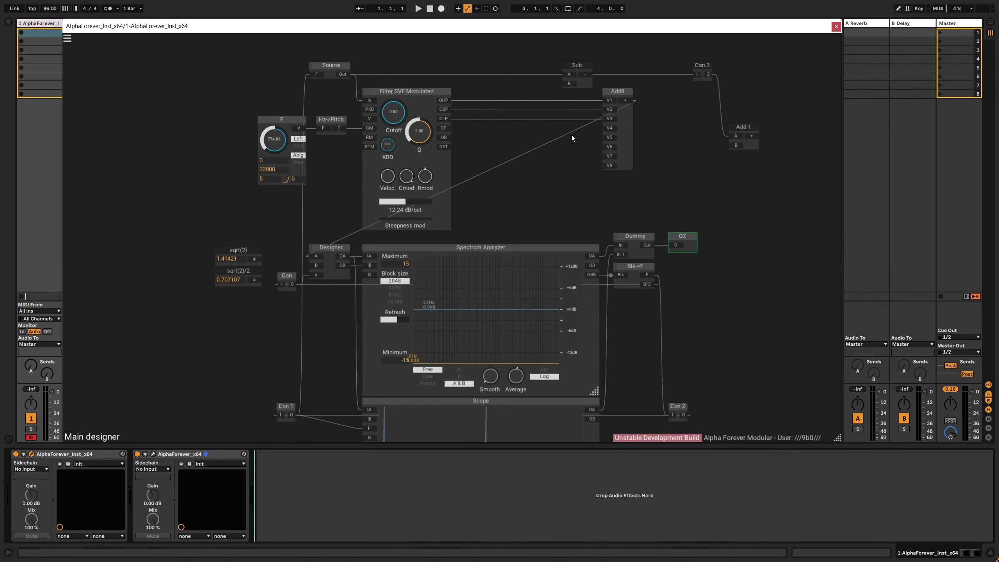
# - Connect Source's output directly to Con 3 and delete the Sub and Add 1 modules
pyautogui.click(582, 84)
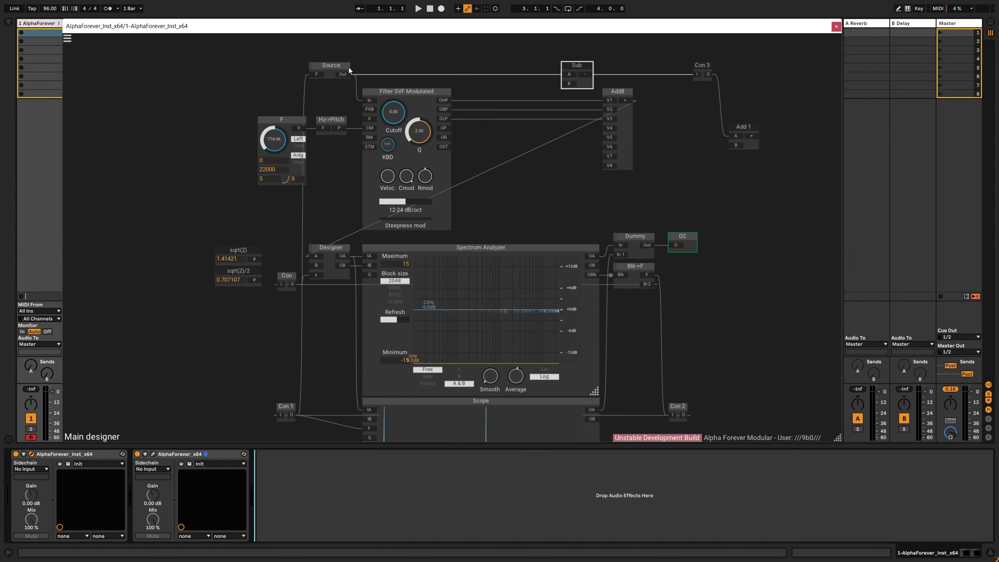
pyautogui.moveTo(343, 74); pyautogui.dragTo(699, 75)
pyautogui.press('Delete')
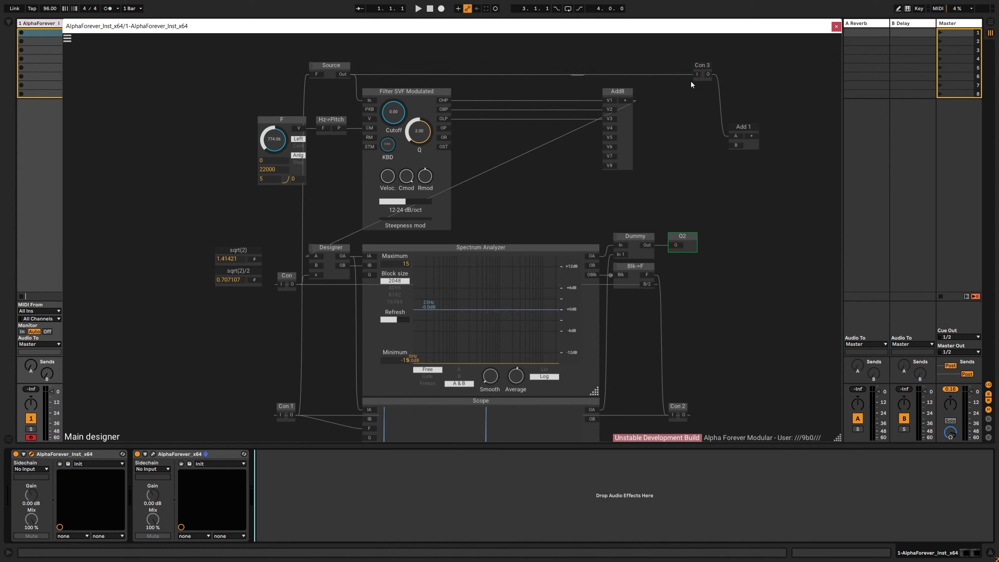
pyautogui.click(745, 127)
pyautogui.press('Delete')
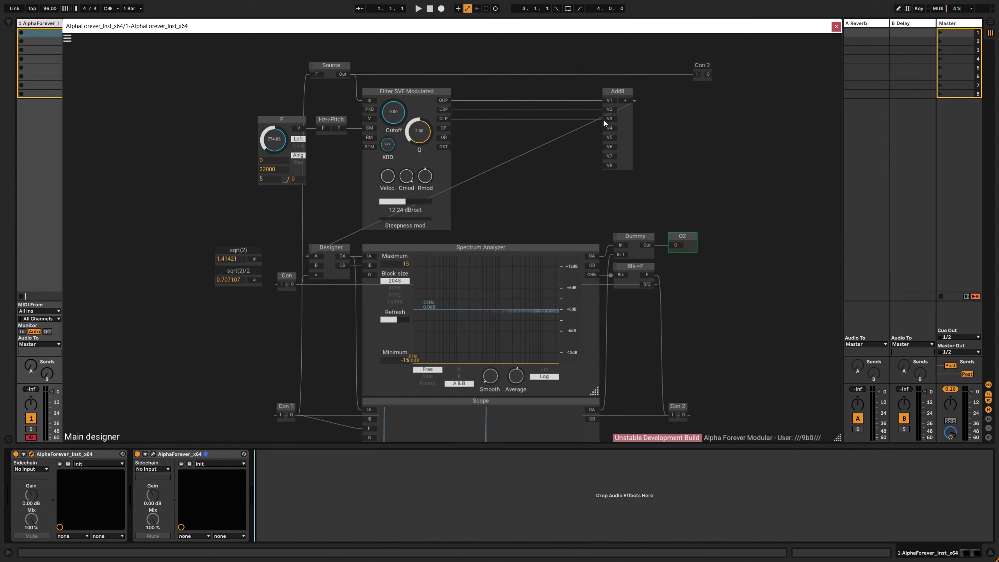
# - Add a Mul module at Add8's V3 input
pyautogui.rightClick(607, 120)
pyautogui.write('mu')
pyautogui.moveTo(686, 135)
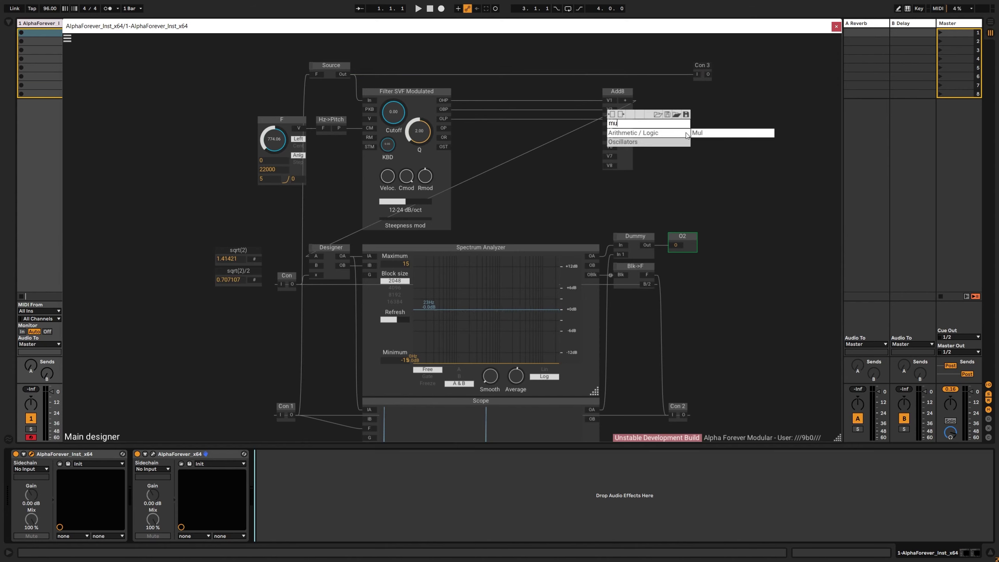